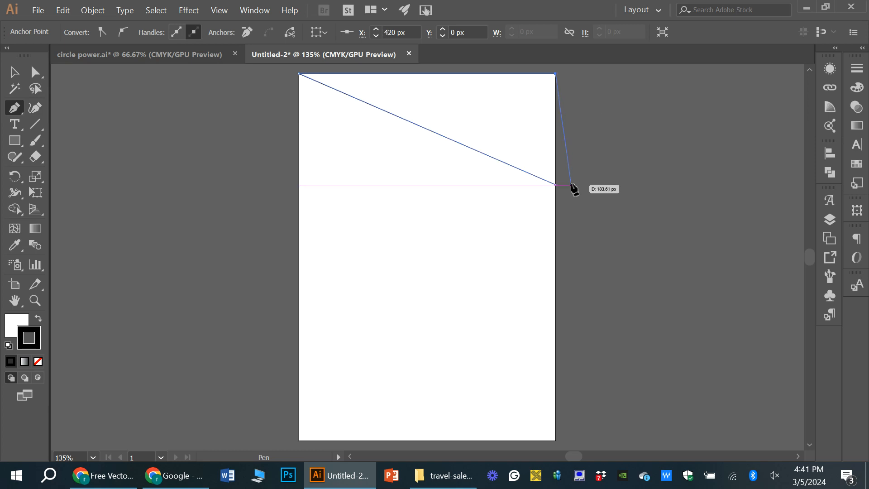
Finish the triangular path with a corner on the artboard's right edge at Y 181.778 px and bow its diagonal side into a downward curve.
left_click(555, 184)
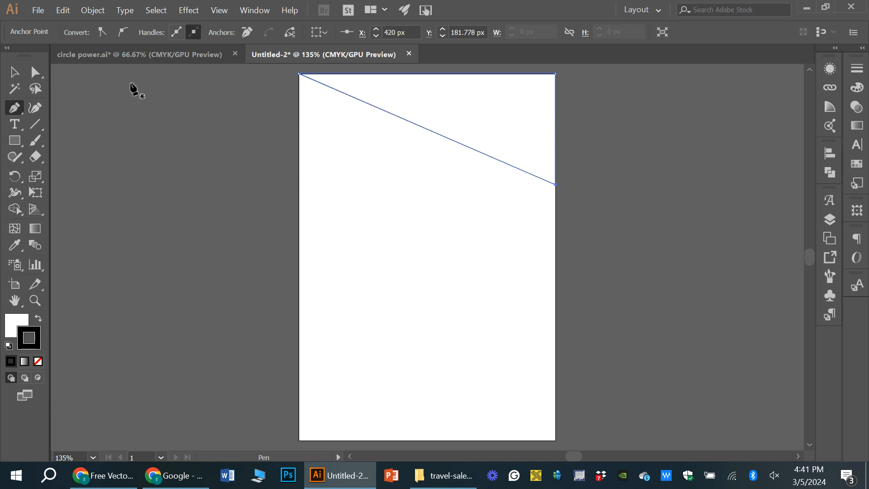
key("shift+grave")
left_click_drag(426, 130, 365, 209)
Draw a large circle over the artboard's upper-left corner, shift it past the page edges and enlarge it slightly.
left_click(14, 138)
left_click(56, 174)
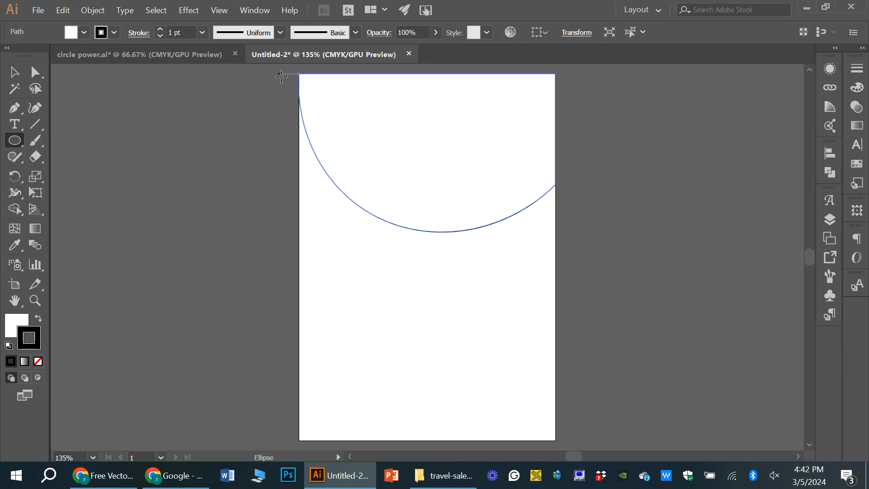
left_click_drag(284, 72, 410, 198)
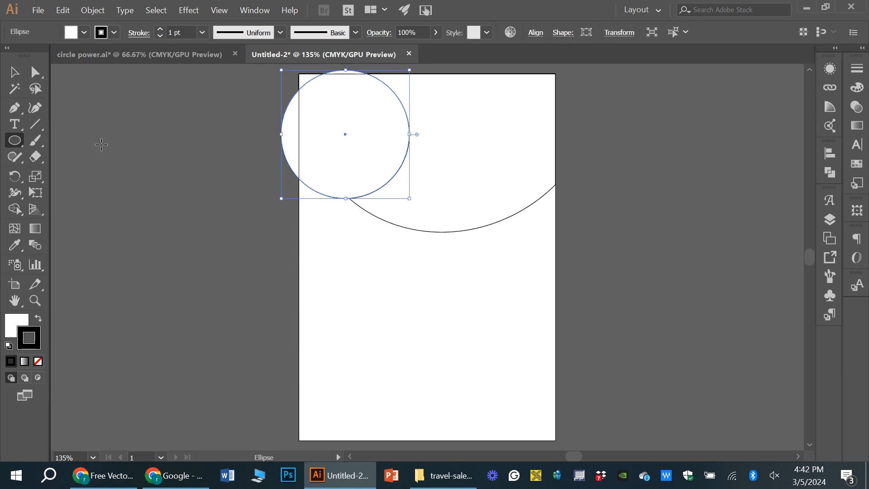
left_click(14, 72)
left_click_drag(317, 137, 322, 134)
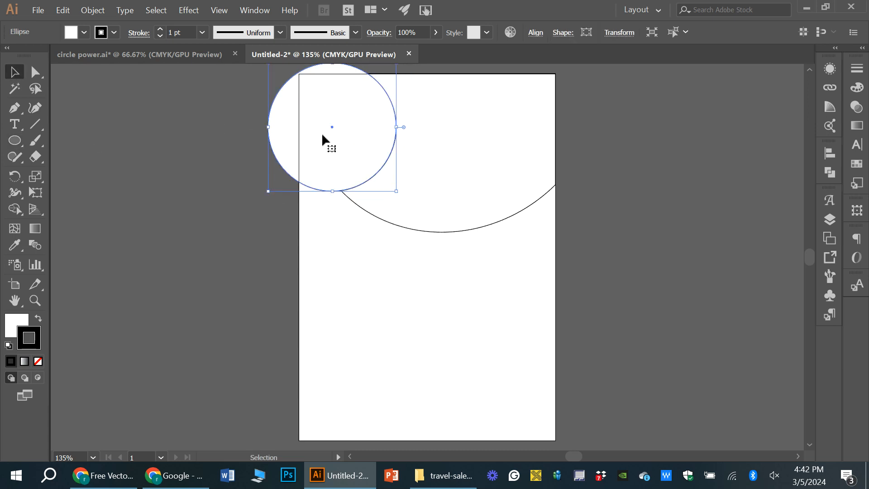
left_click_drag(396, 191, 409, 196)
left_click_drag(345, 170, 342, 170)
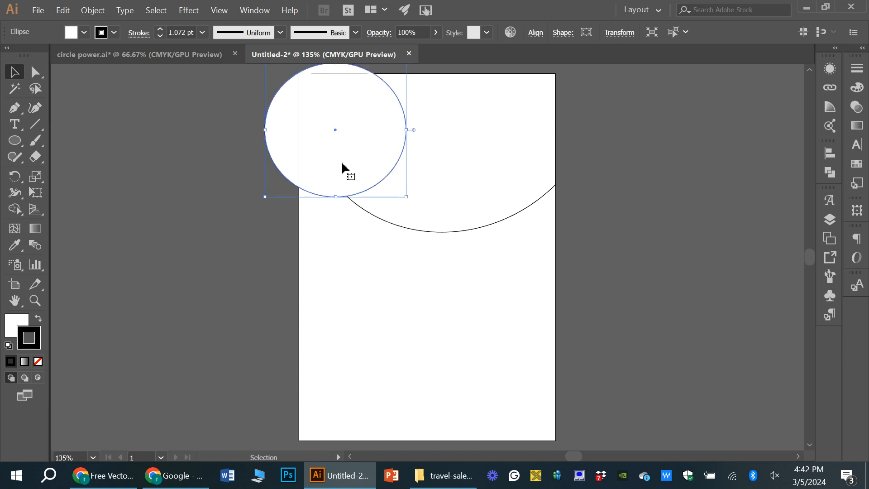
Draw a medium and a smaller circle on the right half of the curve and position both so they straddle it.
left_click(15, 141)
left_click_drag(467, 172, 538, 242)
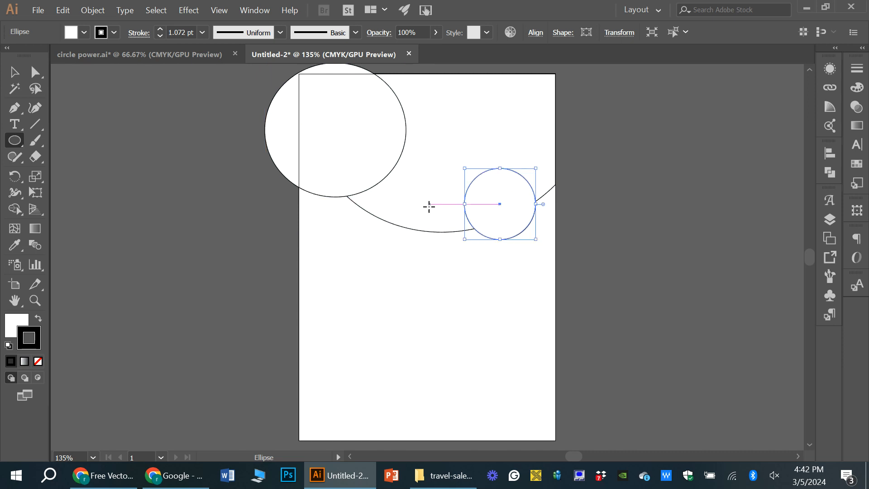
left_click_drag(402, 195, 428, 249)
key("v")
left_click_drag(488, 224, 493, 224)
left_click_drag(436, 231, 442, 239)
left_click(626, 299)
left_click_drag(510, 208, 512, 213)
Draw a rounded square overlapping the large circle's lower edge and add two anchor points near the middle of its bottom side.
left_click_drag(15, 140, 63, 155)
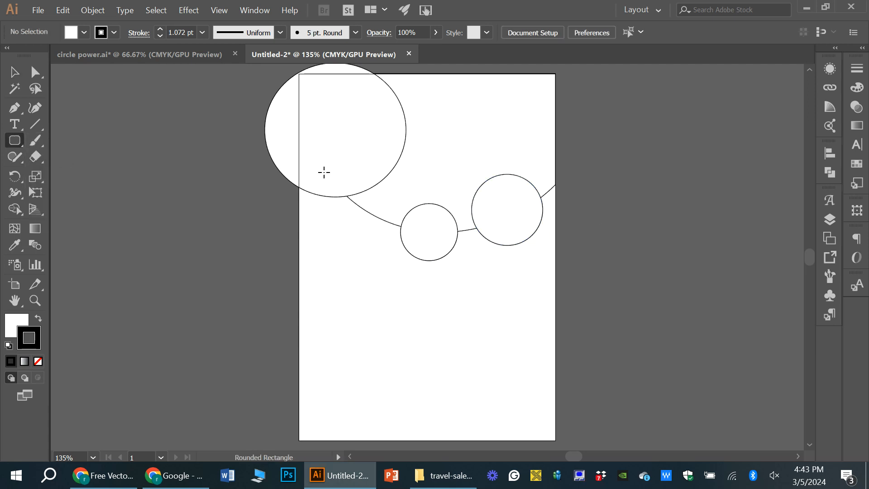
left_click_drag(342, 210, 379, 248)
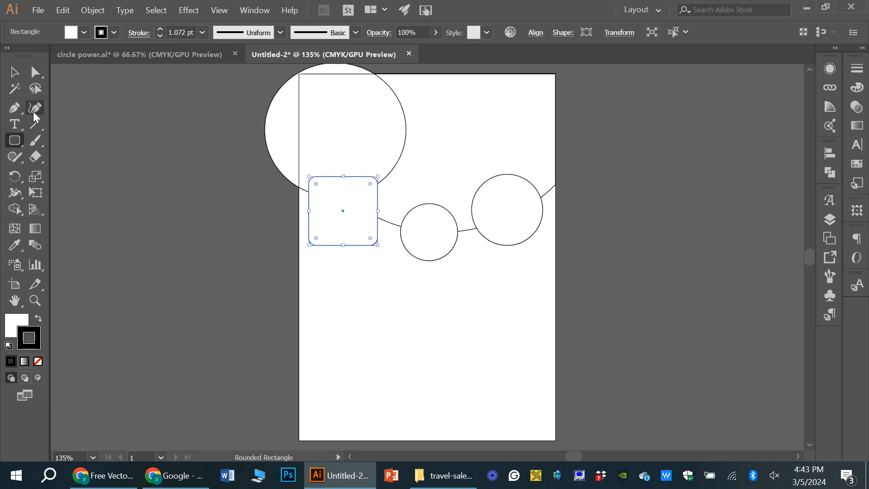
left_click(17, 113)
left_click(72, 123)
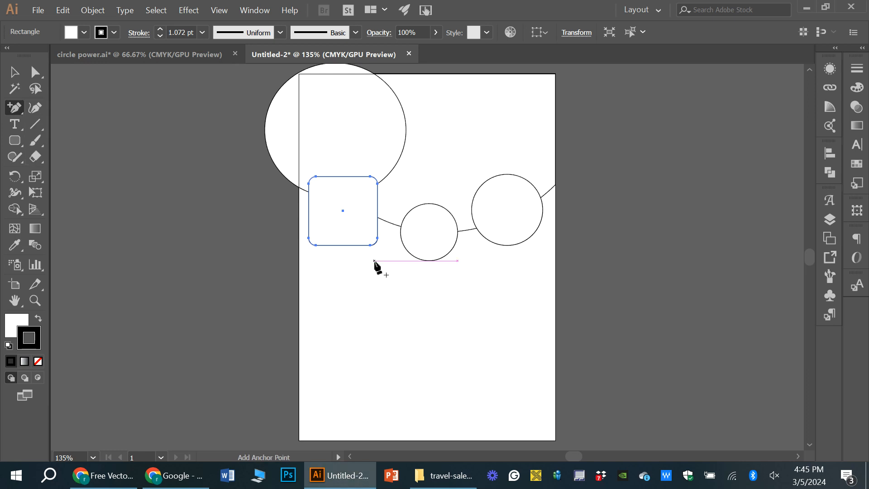
left_click(335, 245)
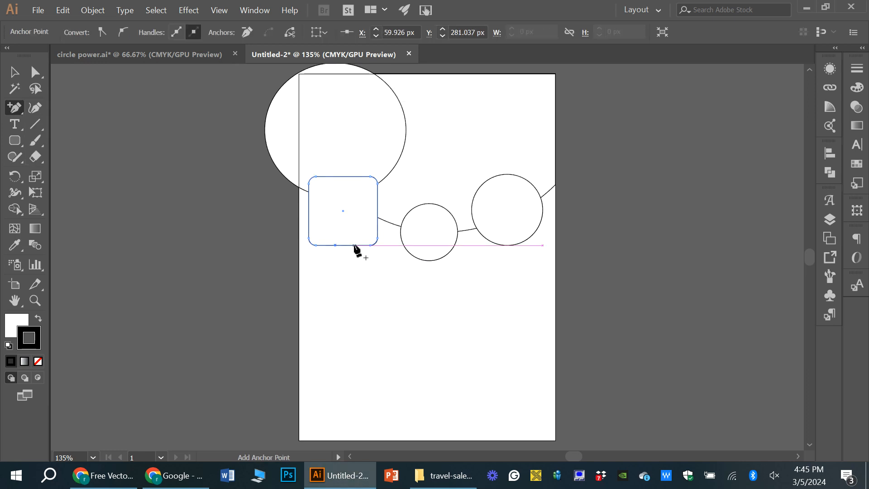
left_click(352, 245)
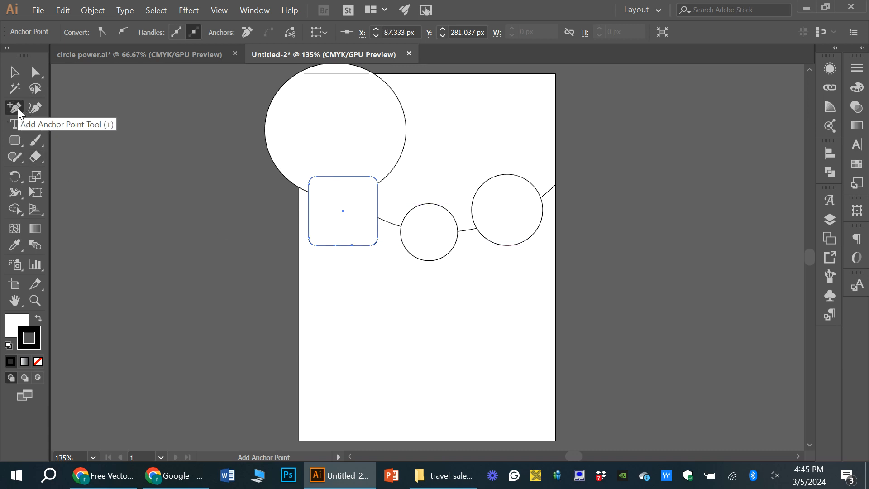
Pull the segment between the two added anchor points downward and convert its points to corners, forming a pointed callout tail.
left_click(36, 107)
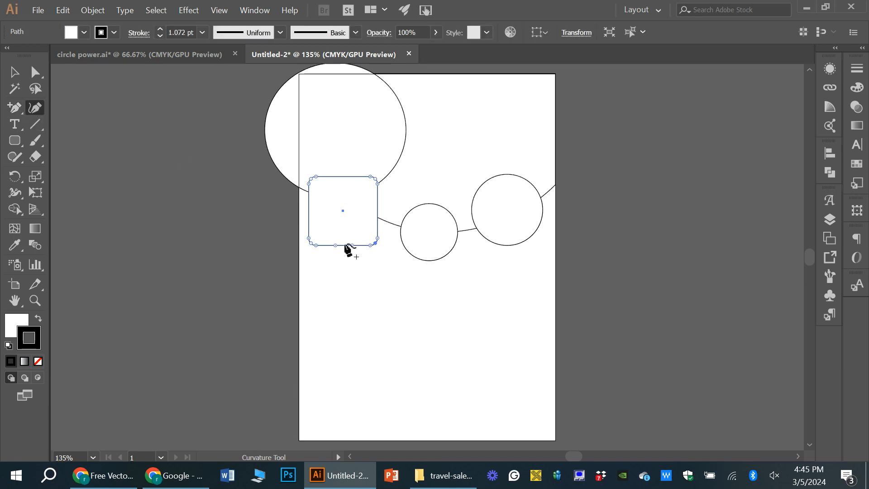
left_click_drag(344, 245, 344, 256)
left_click(15, 111)
left_click_drag(15, 110, 82, 156)
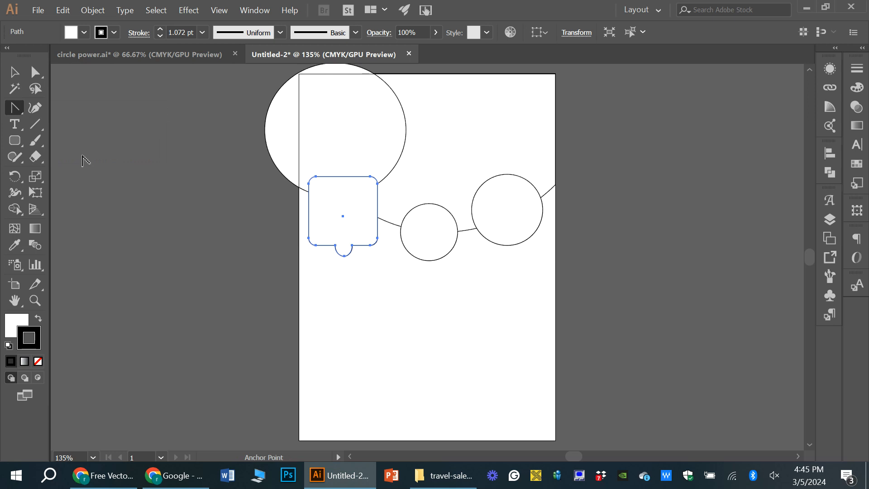
left_click(344, 256)
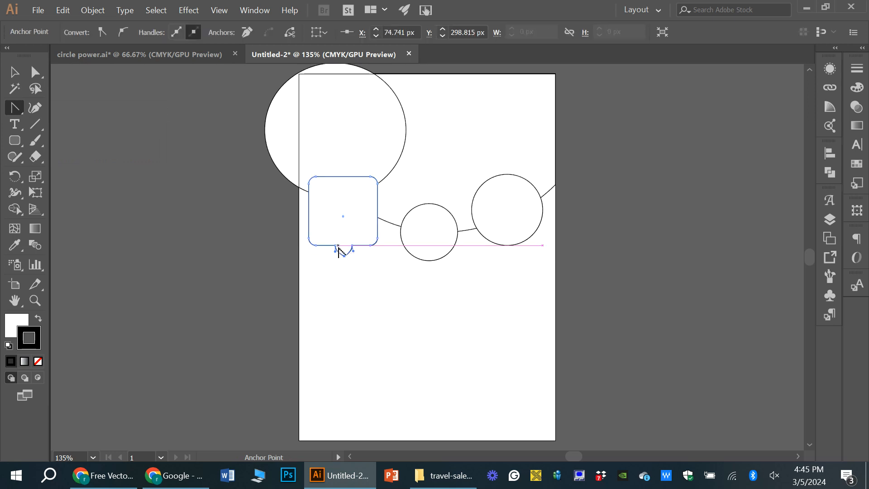
left_click(335, 246)
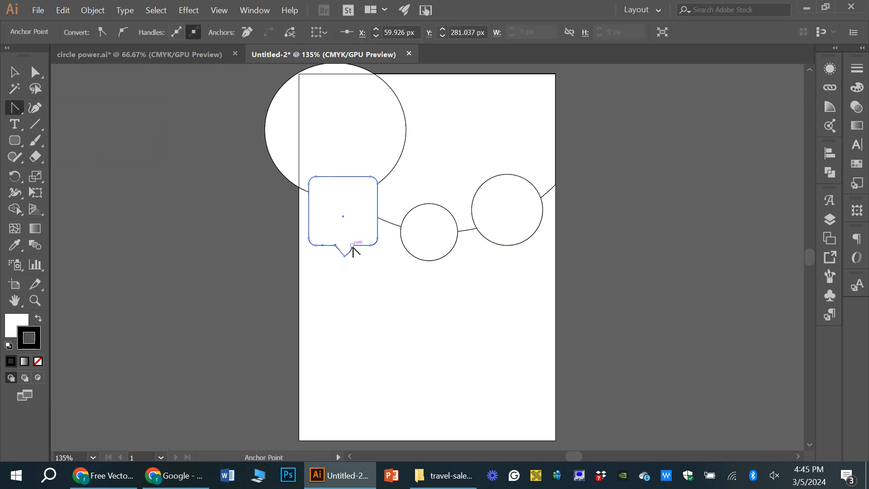
left_click(353, 246)
left_click(17, 74)
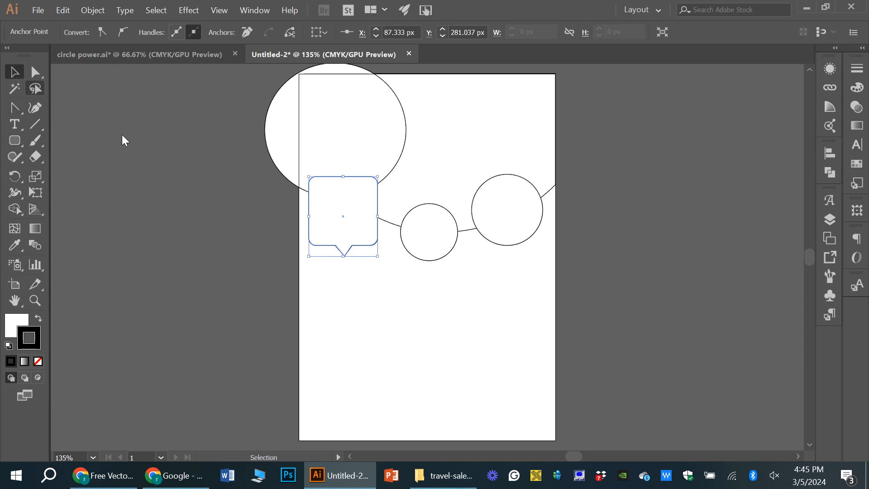
left_click(143, 153)
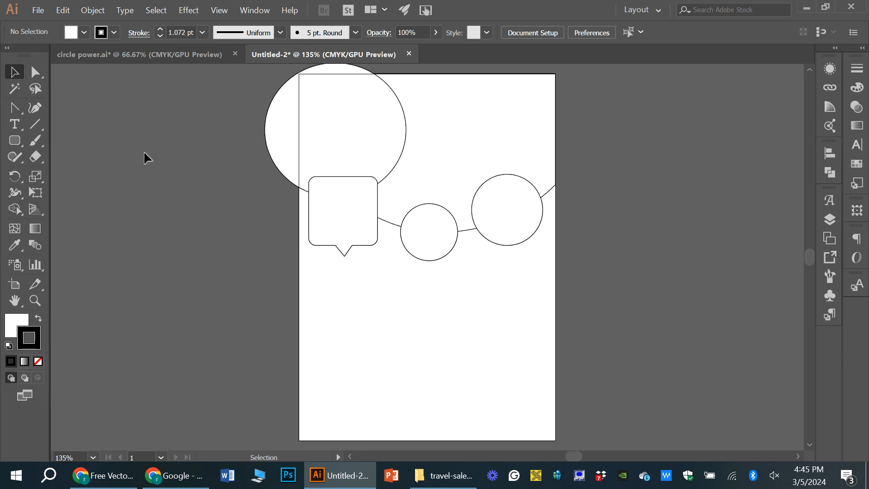
Nudge the callout shape slightly right and up so it sits between the large circle and the small circle.
left_click(328, 197)
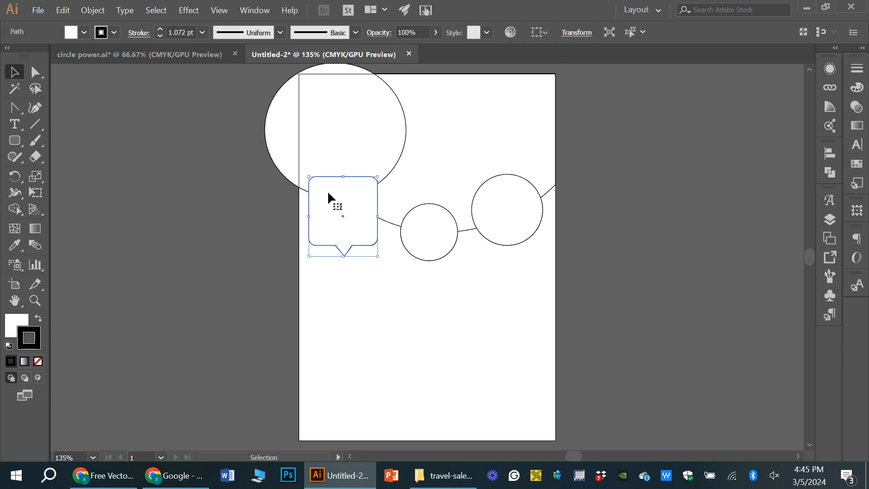
key("Right")
key("Right")
key("Right")
key("Right")
key("Right")
key("Right")
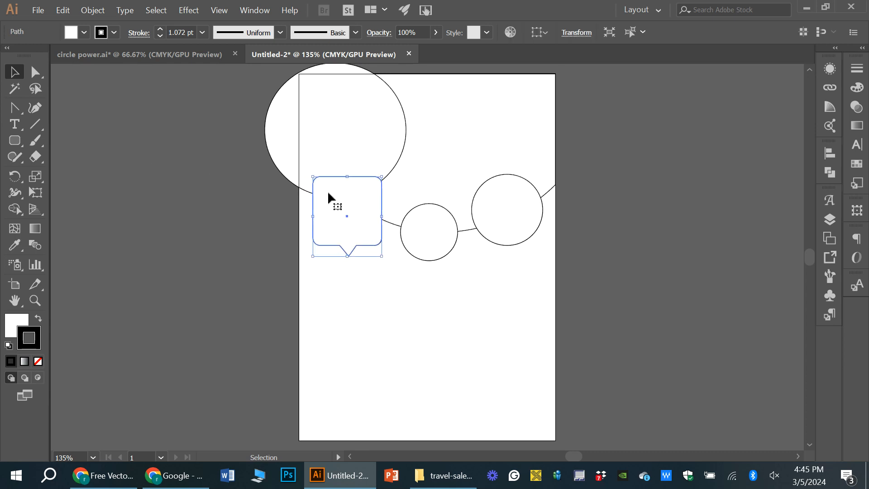
key("Down")
key("Down")
key("Down")
key("Down")
key("Down")
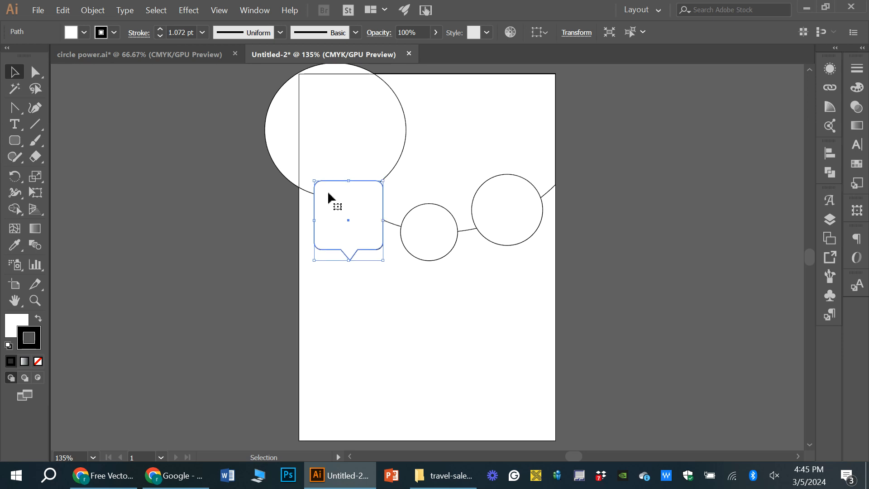
key("Up")
key("Up")
key("Up")
key("Up")
key("Up")
key("Up")
key("Up")
key("Up")
key("Up")
key("Up")
key("Up")
key("Up")
key("Up")
key("Up")
key("Right")
key("Right")
key("Right")
key("Down")
key("Down")
key("Down")
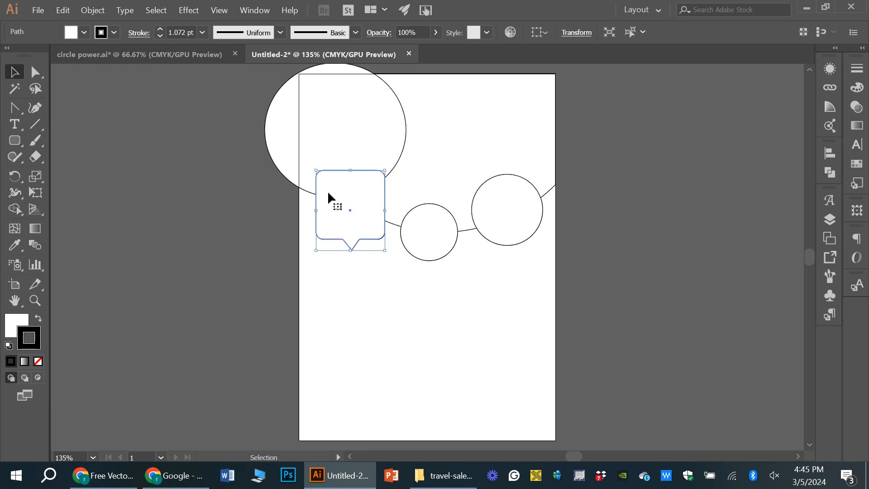
left_click(85, 88)
Draw a wide ellipse centred across the artboard's bottom edge, extending beyond both sides of the page.
right_click(15, 141)
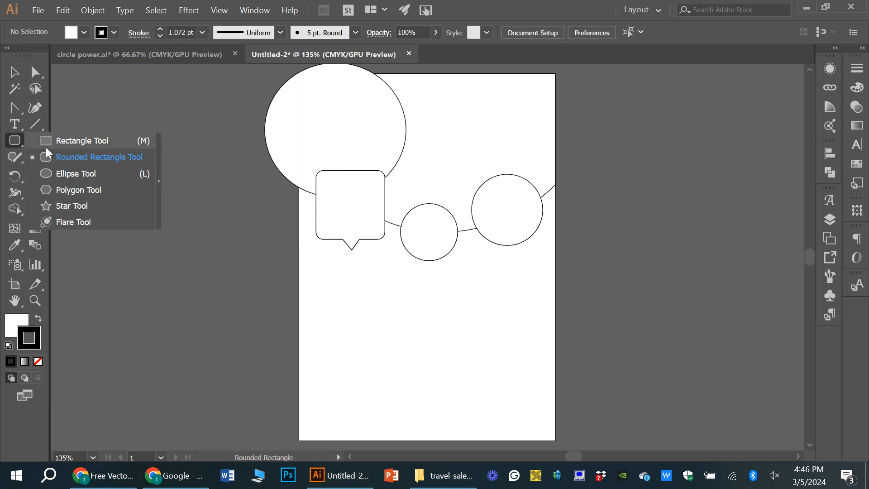
left_click(66, 174)
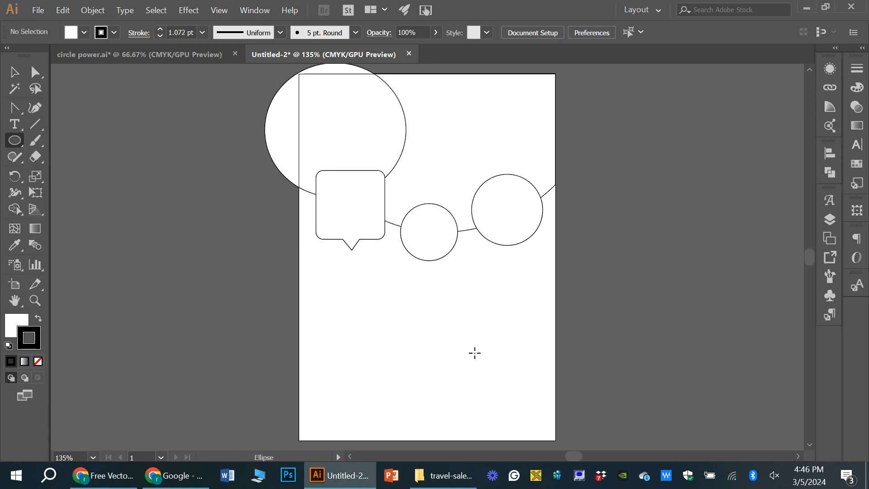
scroll(489, 361, "down", 3)
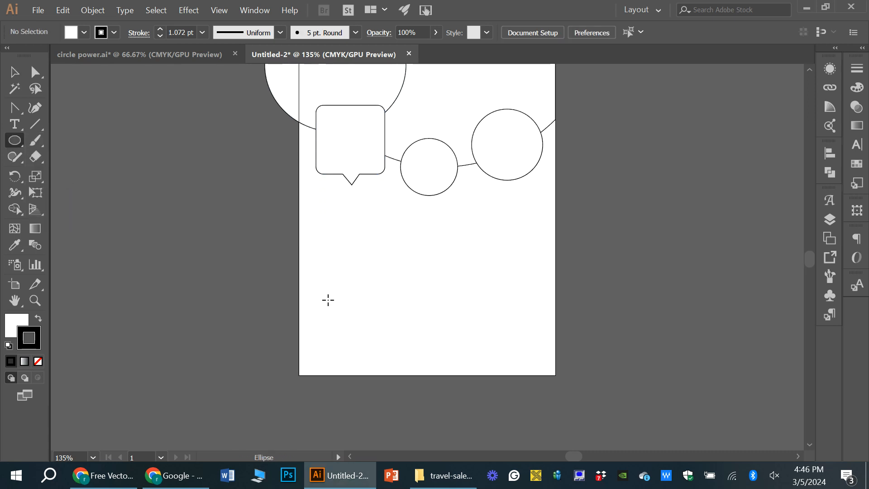
left_click_drag(280, 290, 581, 448)
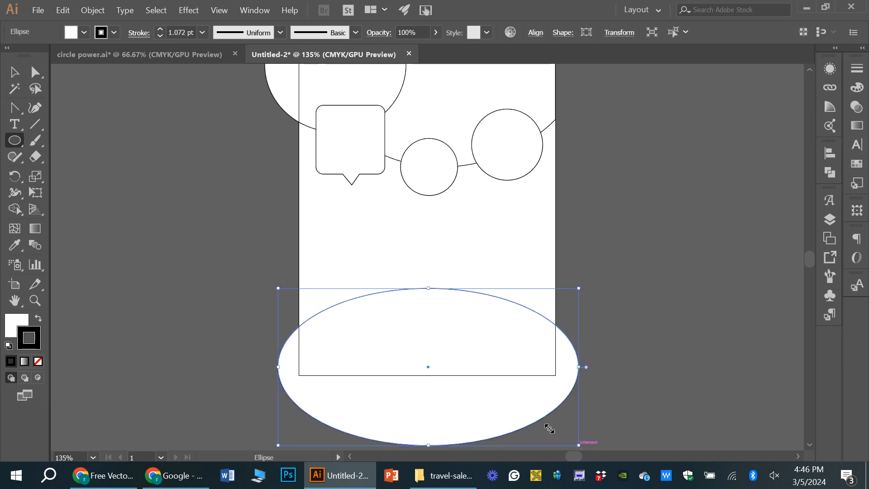
Duplicate the wide ellipse, offset the copy downward and stretch its top edge up to leave a thin crescent above it.
left_click(14, 73)
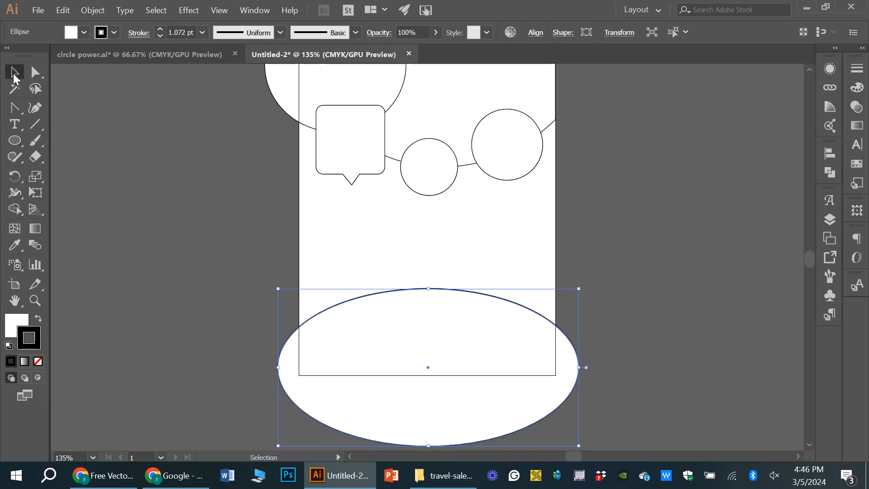
key("Down")
key("Down")
key("Down")
key("Down")
key("Down")
key("Down")
key("Down")
key("Down")
key("Down")
key("Down")
key("Down")
key("Down")
key("Down")
key("Down")
key("Down")
key("Down")
key("Down")
key("Down")
key("Down")
key("Down")
key("Down")
key("Down")
key("Down")
key("Down")
key("Down")
key("Down")
key("Down")
key("Down")
key("Up")
key("Up")
key("Up")
key("Up")
key("Up")
key("Up")
key("Up")
key("Up")
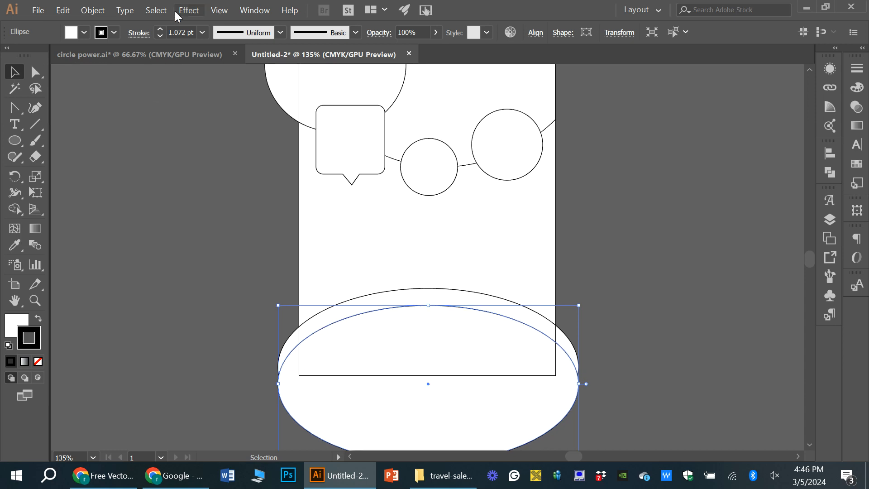
left_click_drag(430, 306, 429, 301)
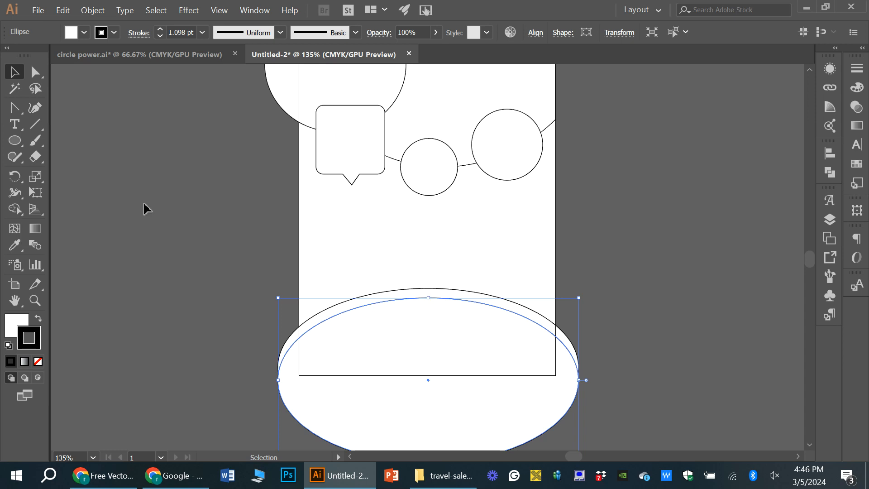
Draw a rounded rectangle about 338 px wide and 133 px high with a 12 px corner radius over the ellipses' top.
left_click(18, 142)
left_click_drag(18, 142, 62, 158)
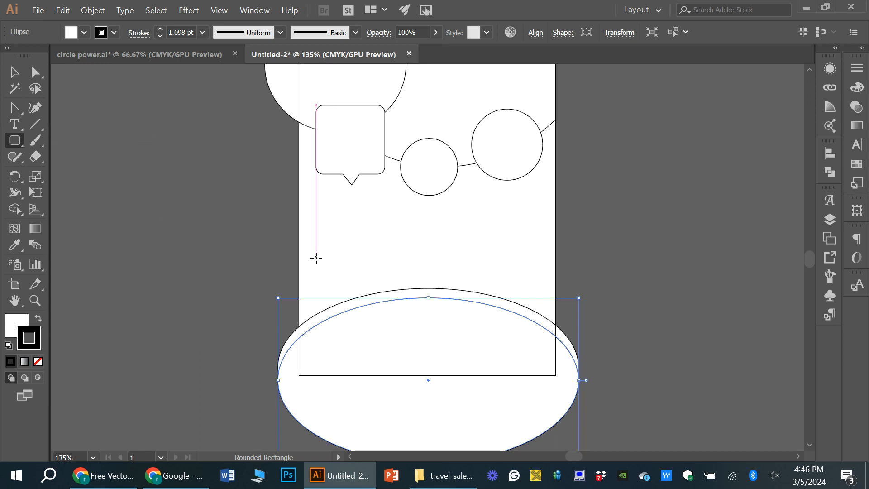
left_click_drag(328, 270, 533, 352)
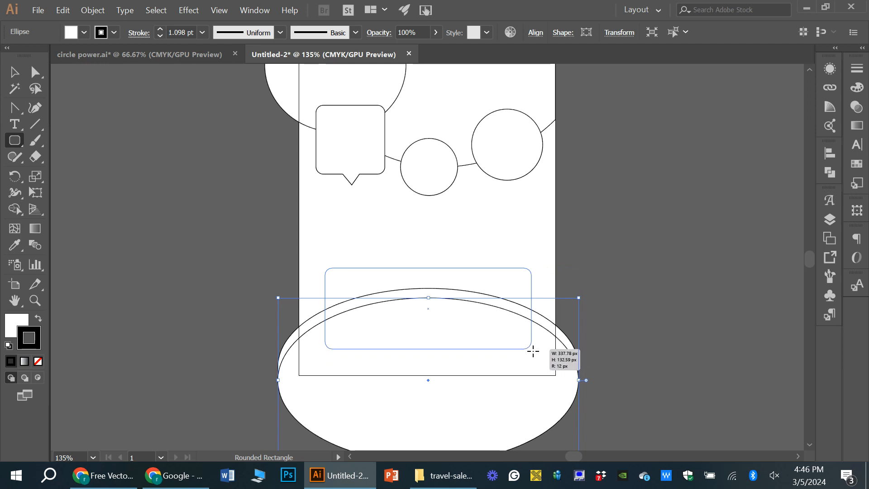
left_click_drag(533, 351, 533, 351)
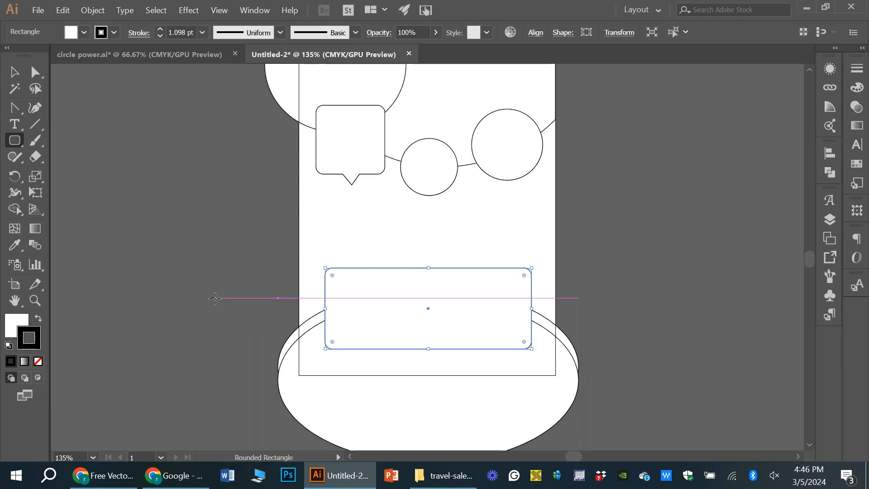
Show the rulers, place a vertical guide through the wide rounded rectangle's centre and select that rectangle.
key("ctrl+r")
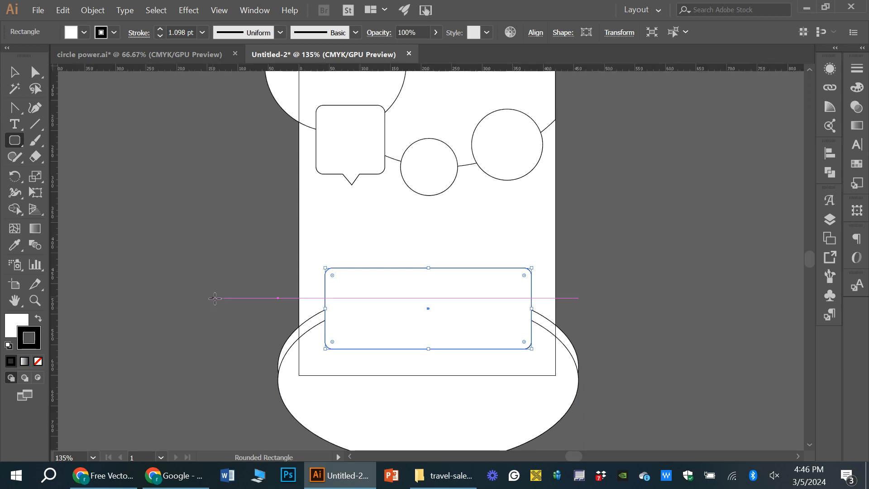
left_click(14, 72)
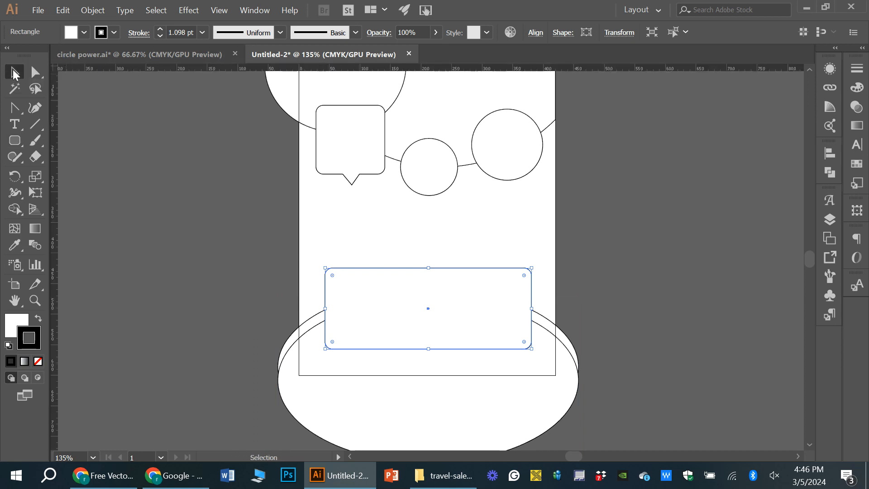
left_click(418, 388)
left_click_drag(57, 266, 429, 308)
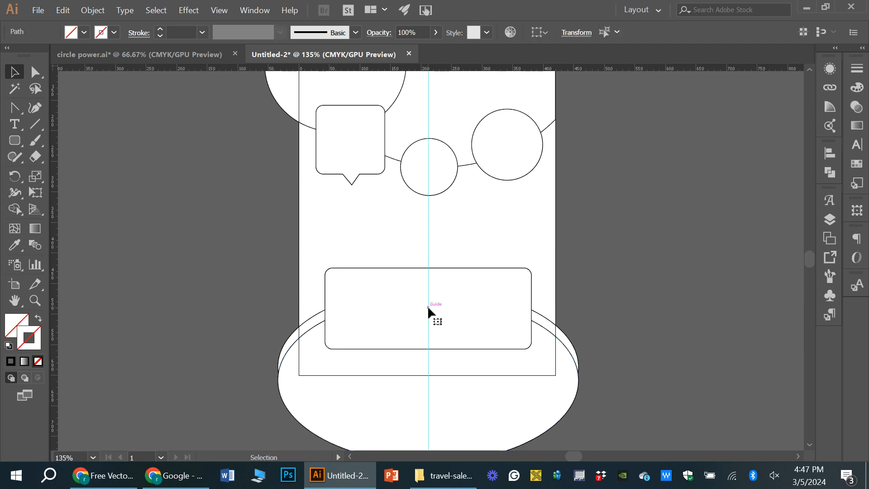
left_click(454, 275)
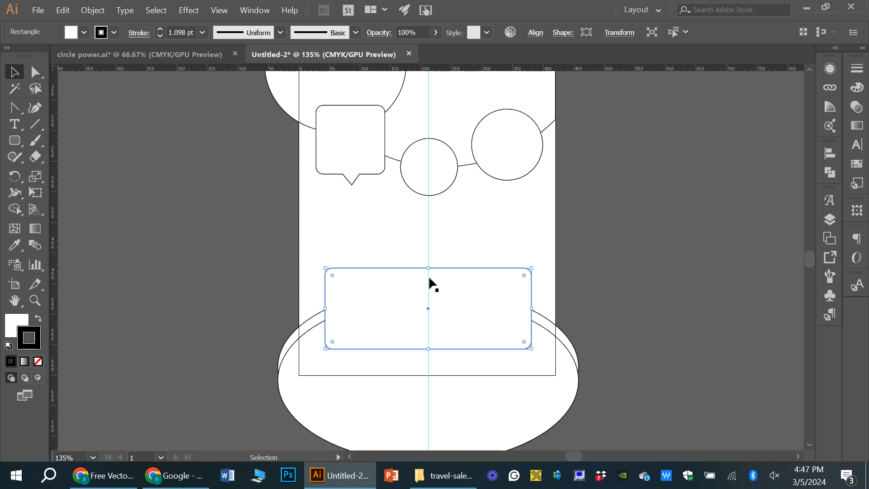
Lower the rounded rectangle's top edge slightly and draw a small circle across that edge and a larger circle across its bottom edge.
left_click_drag(430, 271, 430, 276)
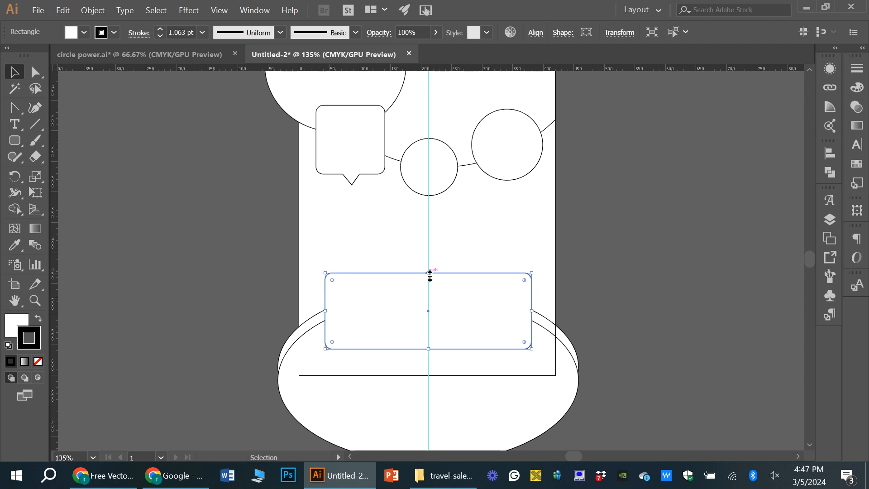
left_click(16, 139)
left_click(16, 139)
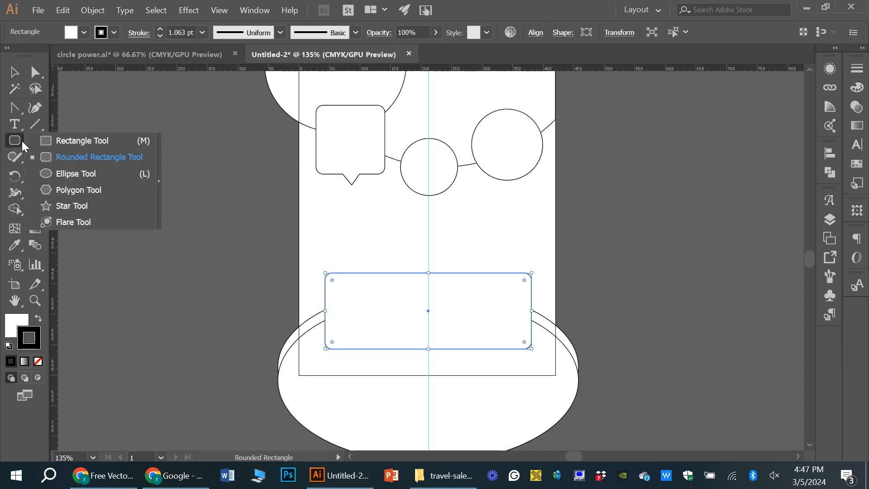
left_click(60, 173)
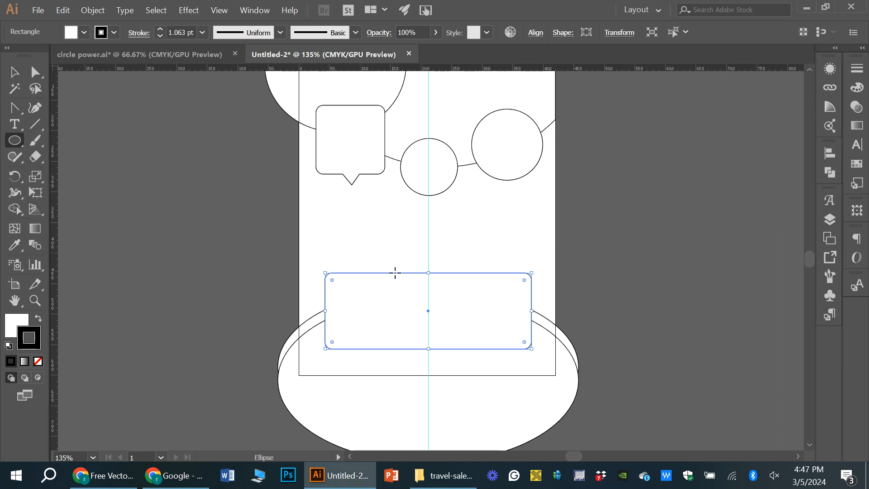
left_click_drag(354, 267, 378, 294)
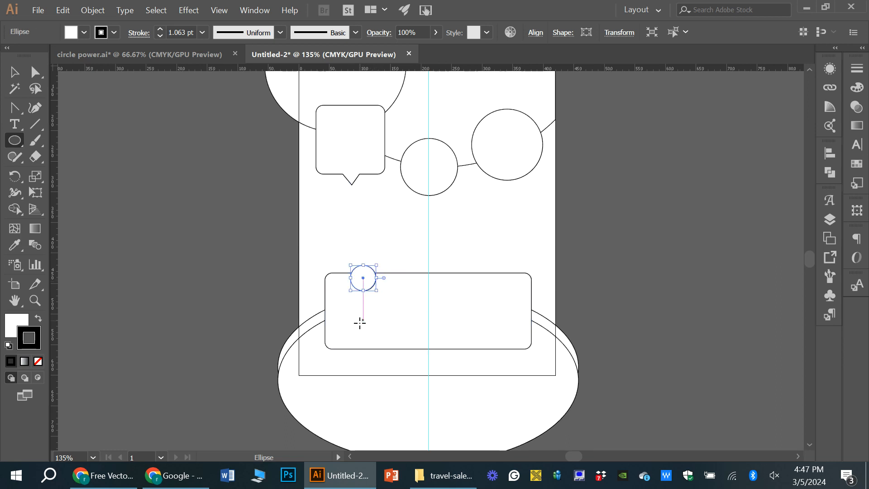
left_click_drag(352, 318, 398, 365)
key("v")
left_click(159, 190)
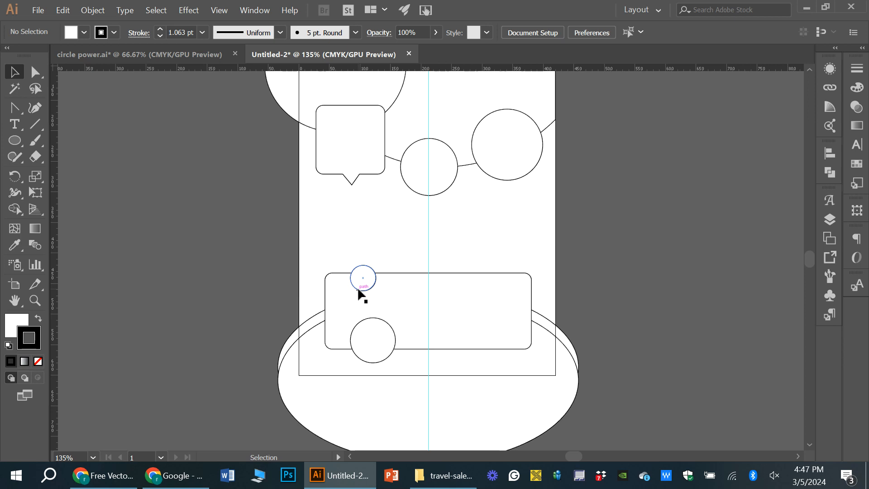
Align the two new circles on their horizontal centres and nudge the pair slightly left.
left_click(357, 286)
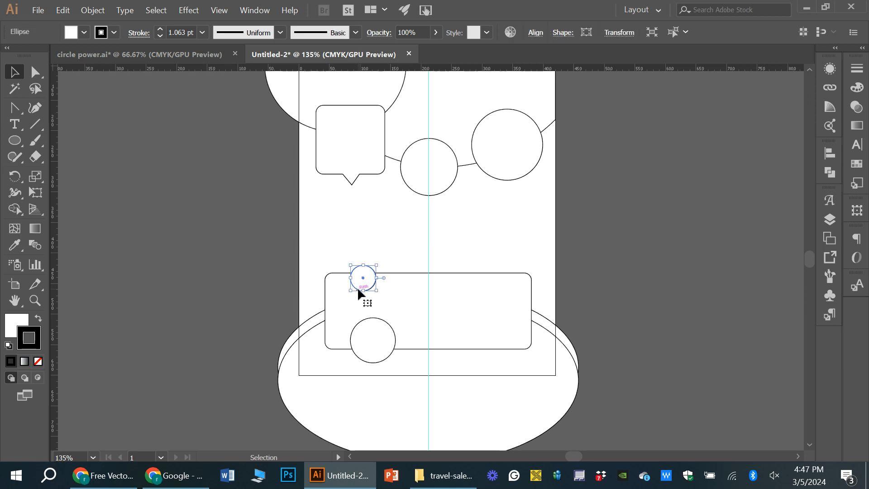
left_click(371, 318, "shift")
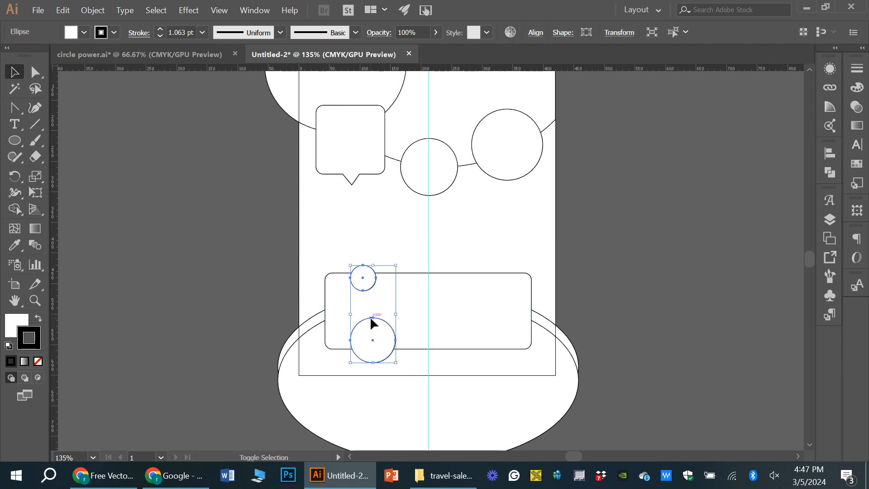
left_click(535, 35)
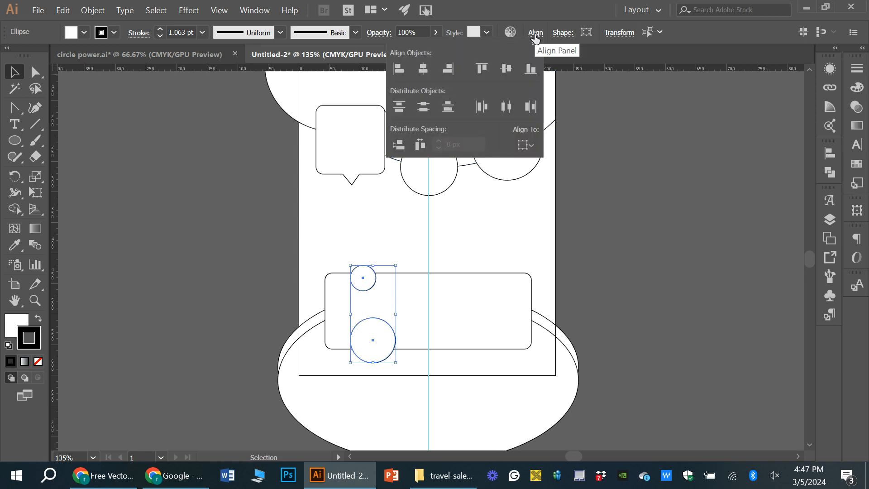
left_click(423, 68)
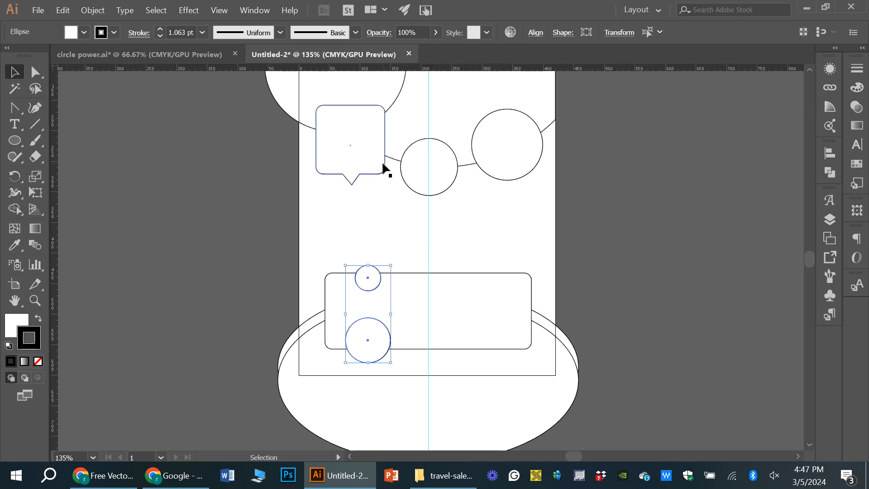
key("Left")
key("Left")
key("Left")
key("Left")
key("Left")
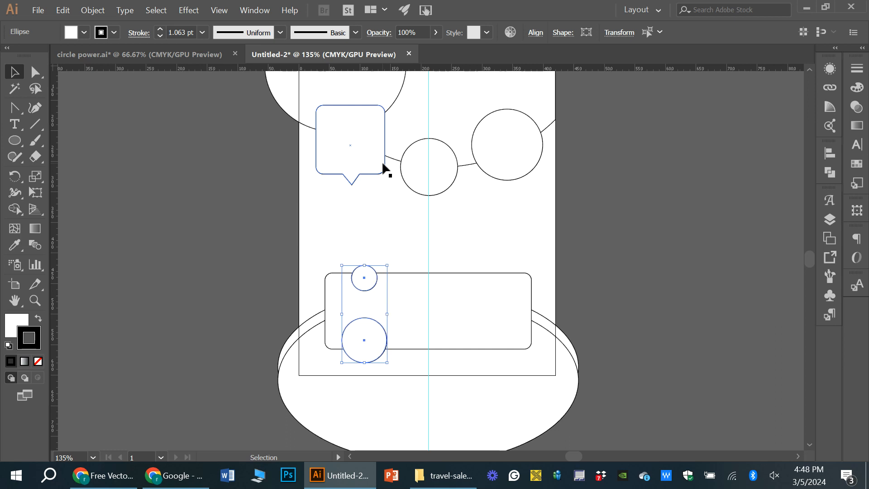
Group the two circles, make two copies of the group, and place one near the rounded rectangle's right end.
key("ctrl")
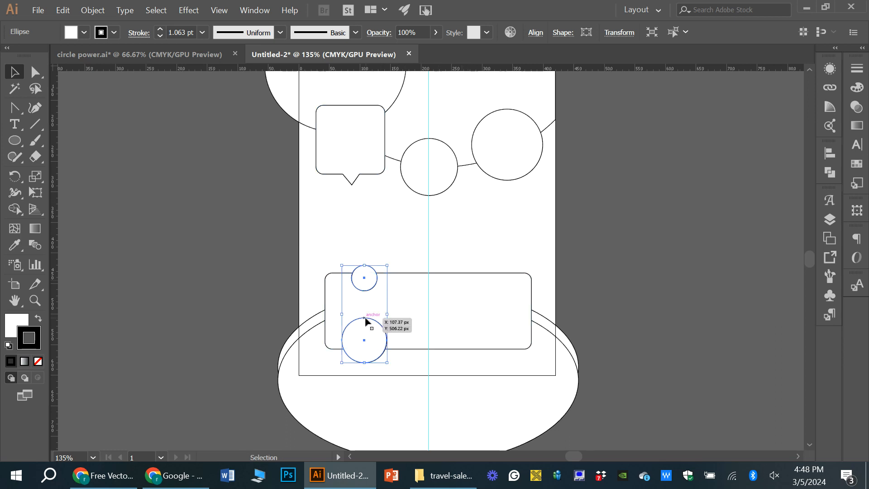
left_click_drag(365, 319, 494, 322)
Distribute the three circle groups evenly by horizontal centre and nudge them left so the middle group sits on the guide.
left_click(830, 219)
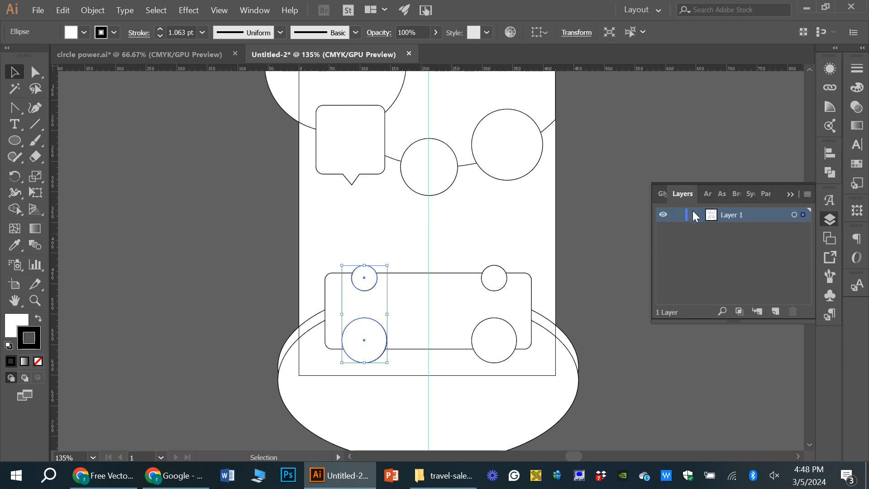
left_click(693, 214)
left_click(786, 229)
left_click(786, 244, "shift")
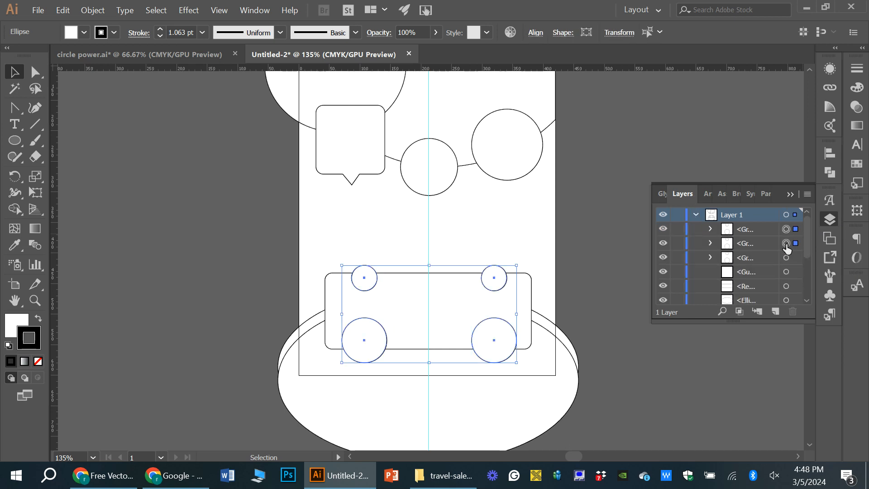
left_click(786, 258, "shift")
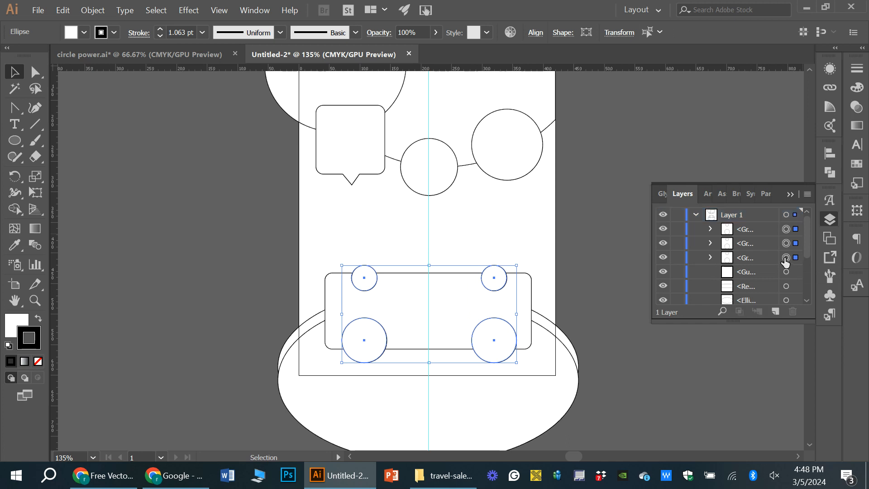
left_click(535, 32)
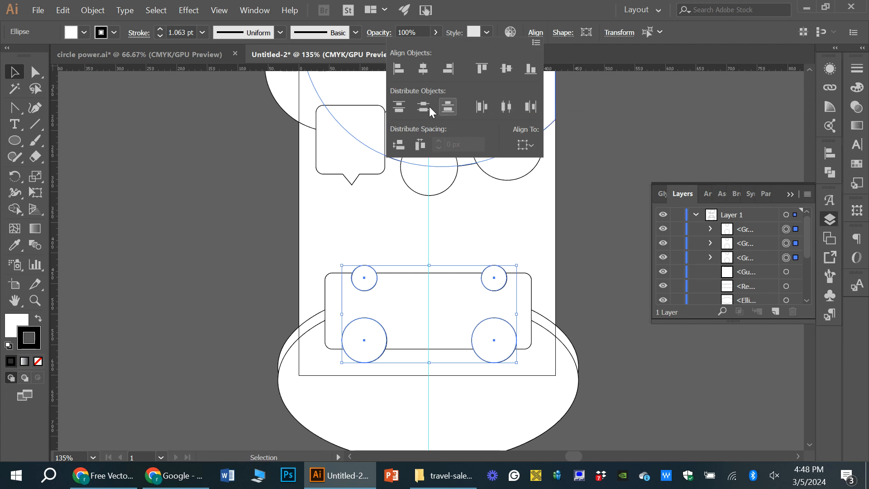
left_click(506, 107)
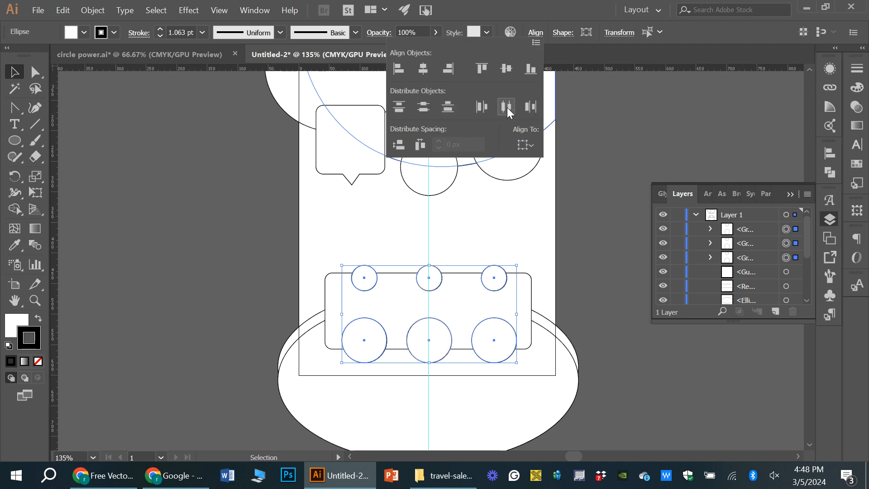
key("Left")
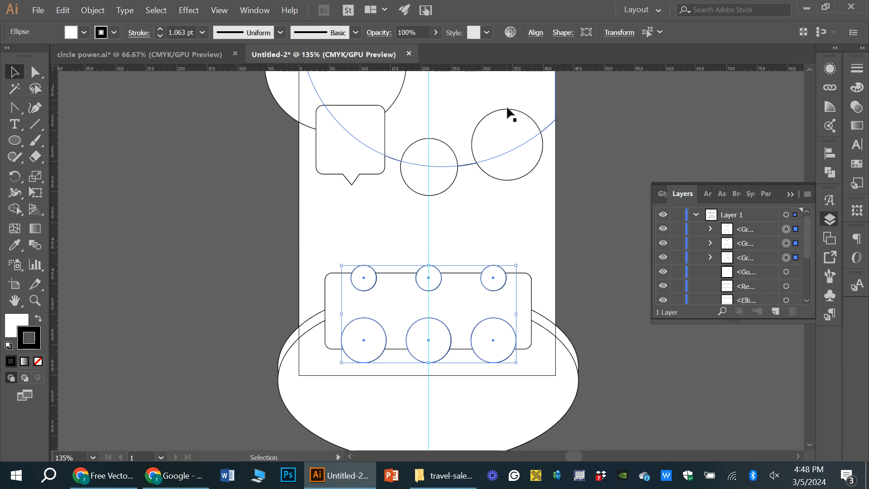
left_click(172, 137)
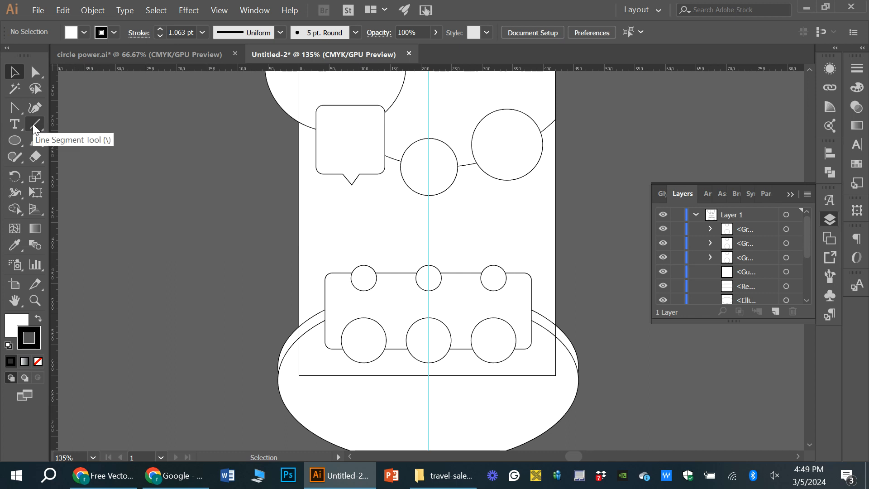
Draw a vertical divider line about 86 px long between the left and middle circle groups.
left_click(34, 124)
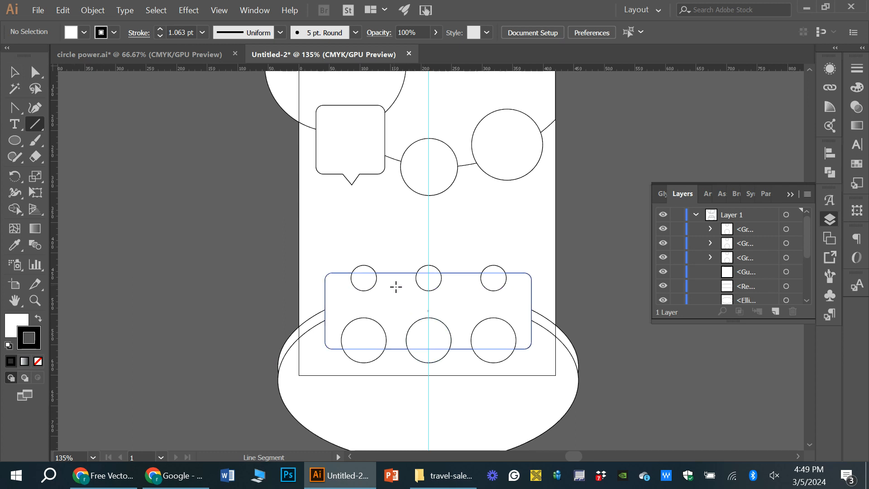
left_click(396, 317)
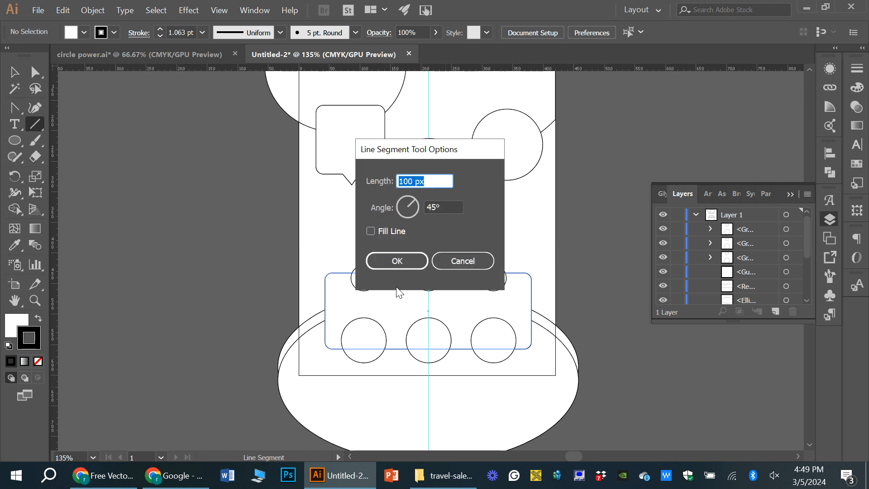
left_click(444, 258)
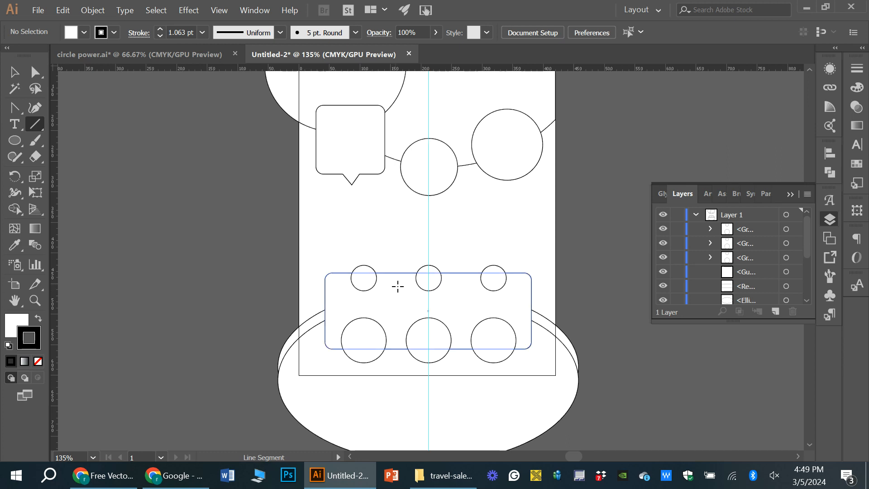
left_click_drag(398, 286, 397, 339)
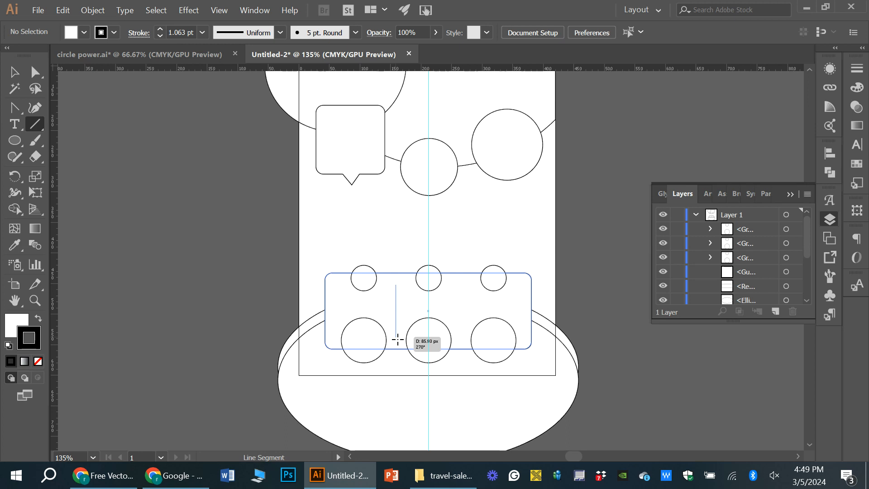
left_click_drag(397, 339, 397, 339)
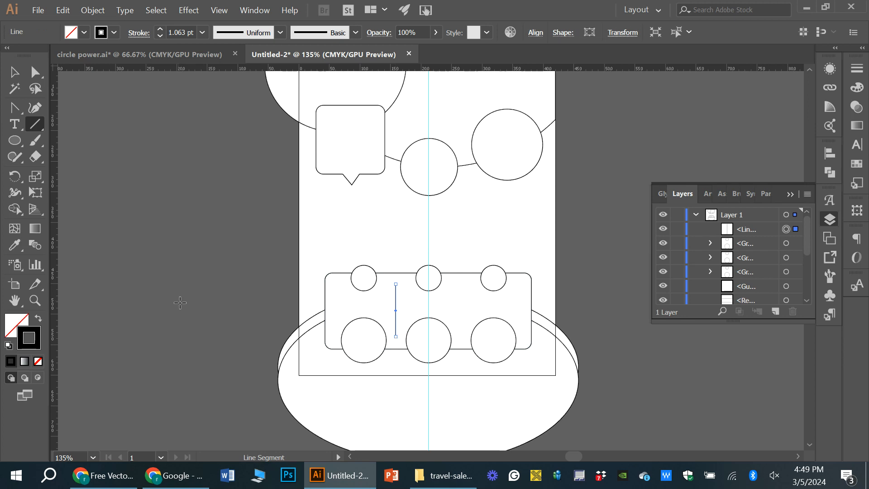
Try a 2 pt stroke on the divider line, settling on a weight of 1 pt.
left_click(159, 28)
left_click(14, 72)
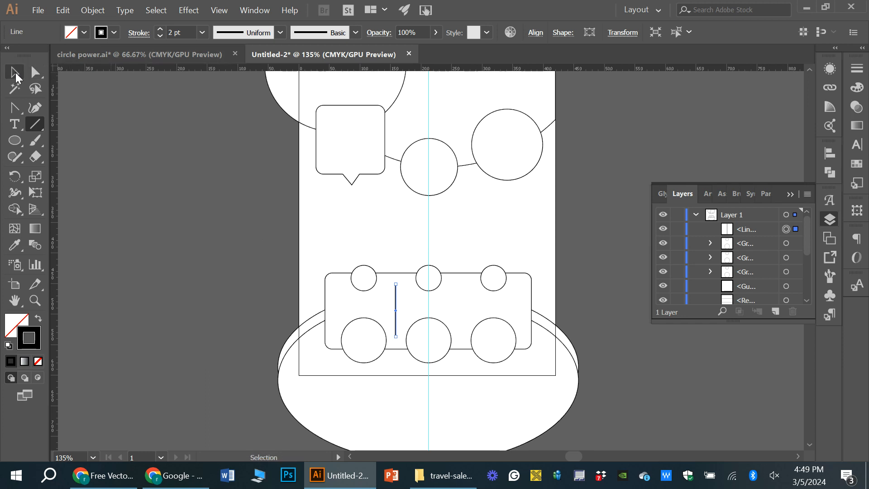
left_click(110, 162)
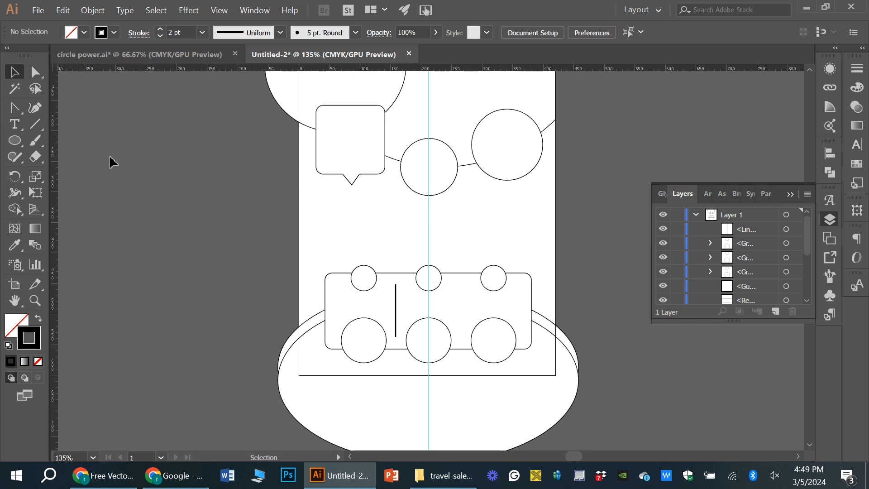
left_click(395, 319)
left_click(156, 34)
left_click(197, 181)
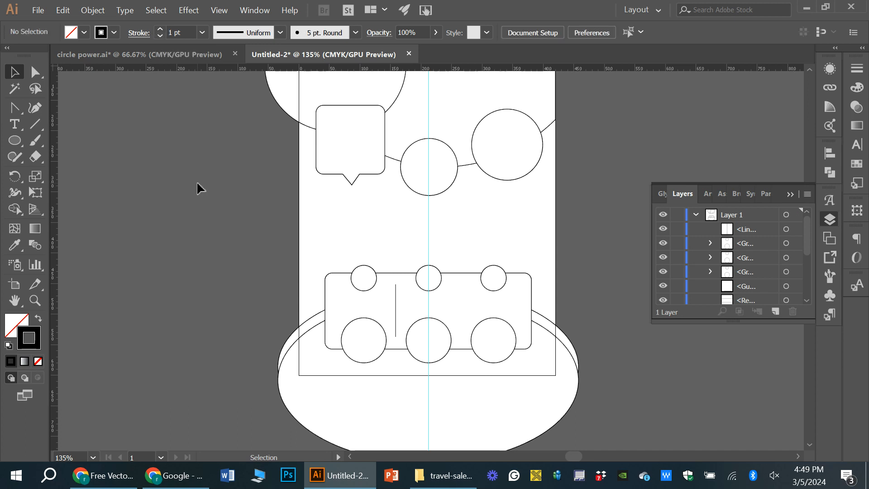
Duplicate the divider line in place and shift the copy right to midway between the middle and right circle groups.
left_click(395, 326)
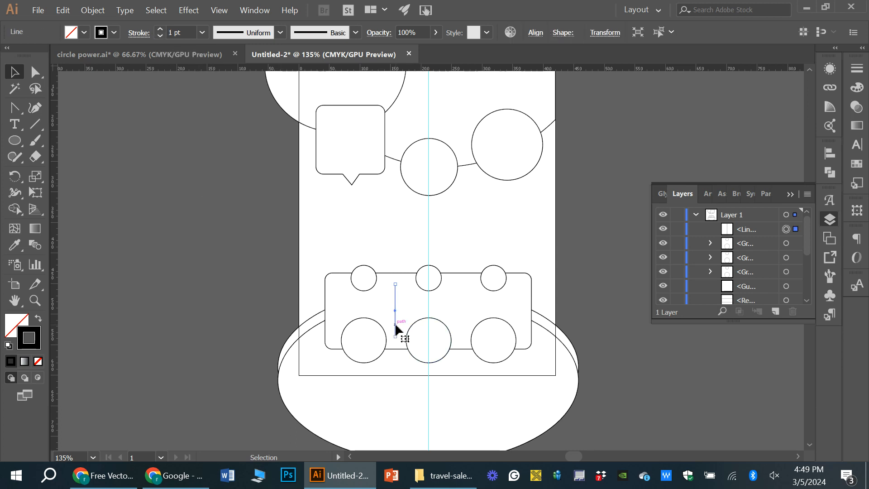
key("ctrl+c")
key("ctrl+f")
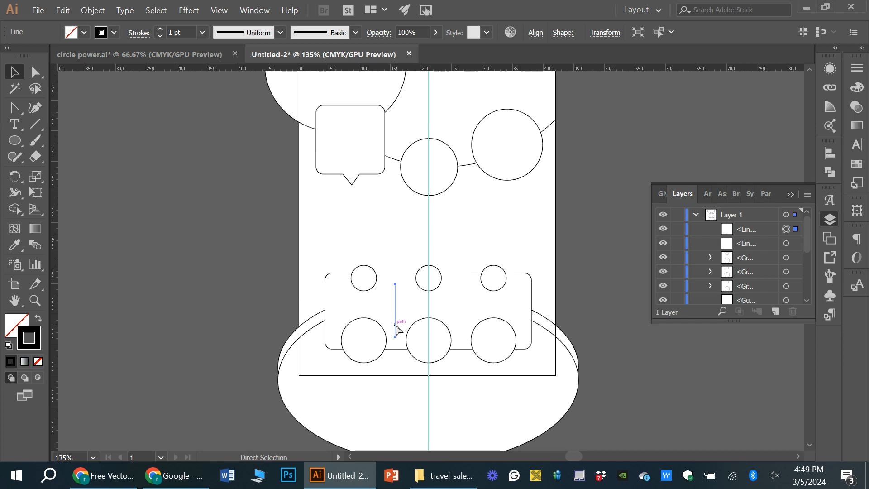
key("Right")
key("Right")
key("Right")
key("Right")
key("Right")
key("Right")
key("Right")
key("Right")
key("Right")
key("Right")
key("Right")
key("Right")
key("Right")
key("Right")
key("Right")
key("Right")
key("Right")
key("Right")
key("Right")
key("Right")
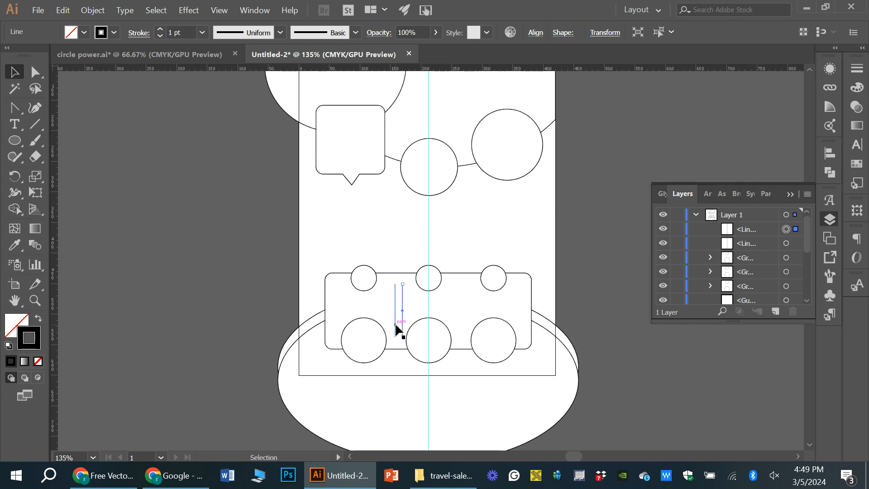
key("Right")
key("Right")
key("Right")
key("Right")
key("Right")
key("Right")
key("Right")
key("Right")
key("Right")
key("Right")
key("Right")
key("Right")
key("Right")
key("Right")
key("Right")
key("Right")
key("Right")
key("Right")
key("Right")
key("Right")
key("Right")
key("Right")
key("Right")
key("Right")
key("Right")
key("Right")
key("Right")
key("Right")
key("Right")
key("Right")
key("Right")
key("Right")
key("Right")
key("Right")
key("Right")
key("Right")
key("Right")
key("Right")
key("Right")
key("Right")
left_click(396, 324, "shift")
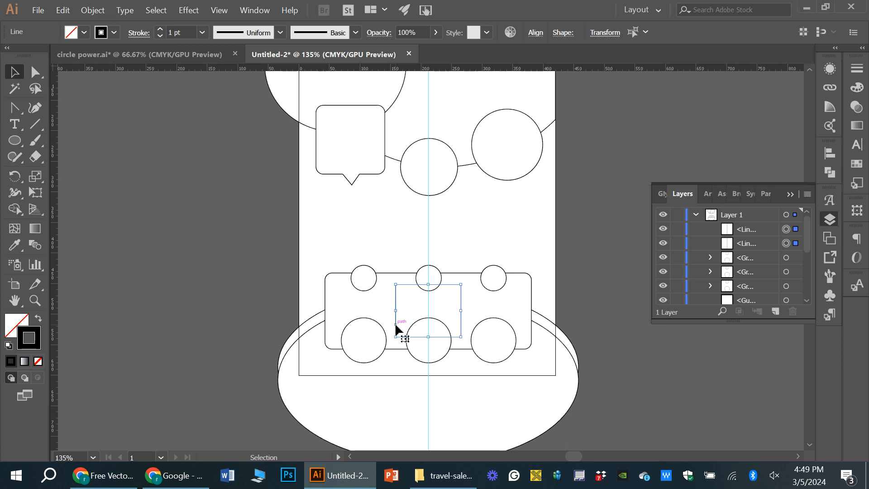
left_click(723, 400)
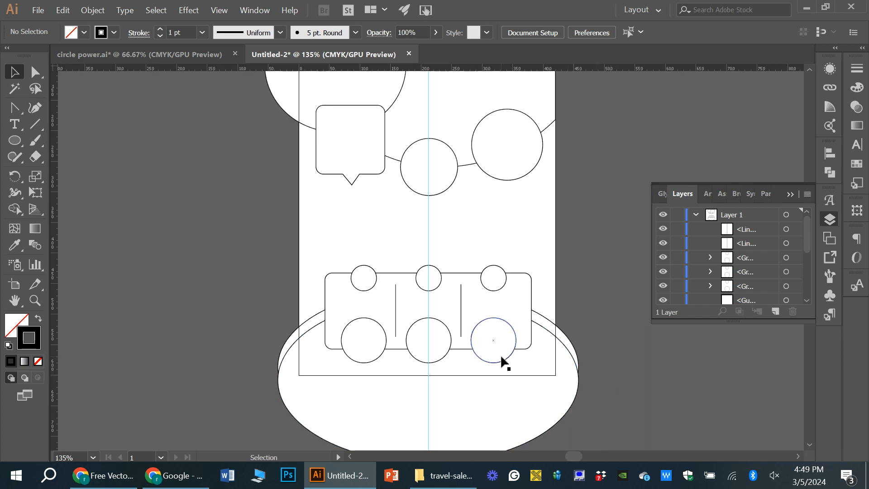
Widen the rounded rectangle equally on both sides of its centre, keeping it within the page edges.
left_click(325, 312)
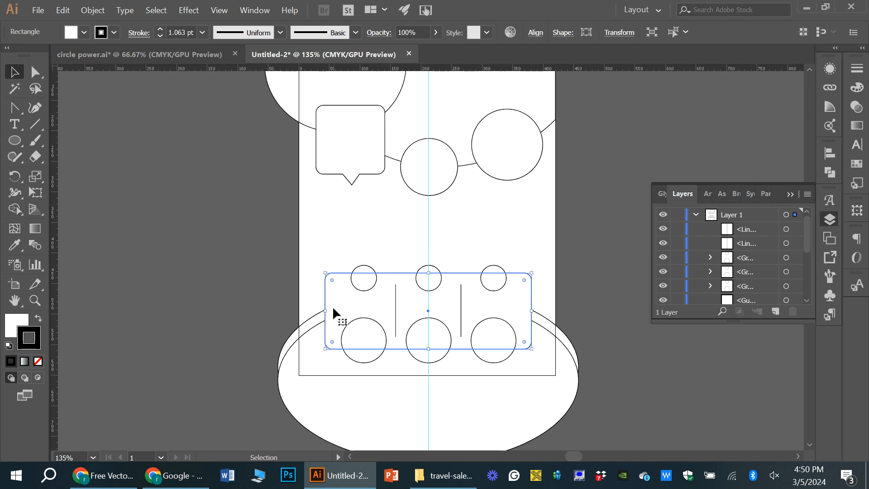
left_click_drag(325, 311, 316, 314)
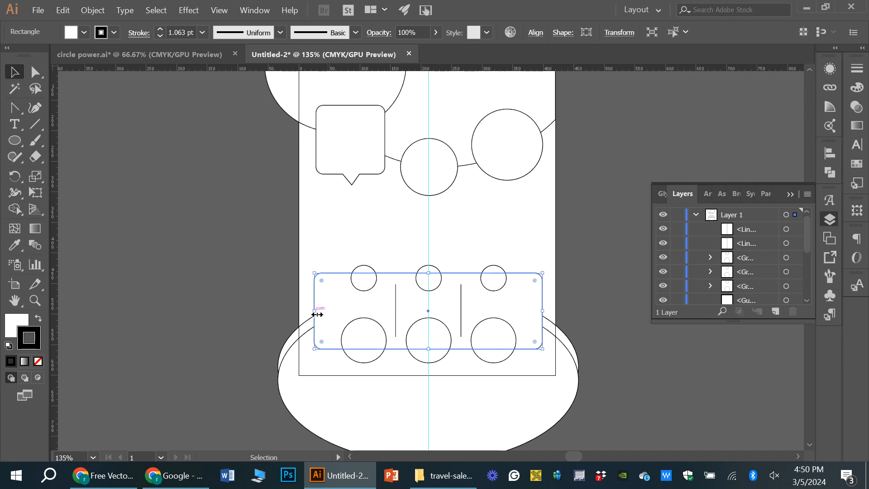
left_click(700, 383)
Shift the left circle group left to centre it between the rounded rectangle's left edge and the first divider.
left_click_drag(362, 292, 365, 294)
key("Left")
key("Left")
key("Left")
key("Left")
key("Left")
key("Left")
key("Left")
key("Left")
key("Left")
key("Left")
key("Left")
key("Left")
key("Left")
key("Left")
key("Left")
key("Left")
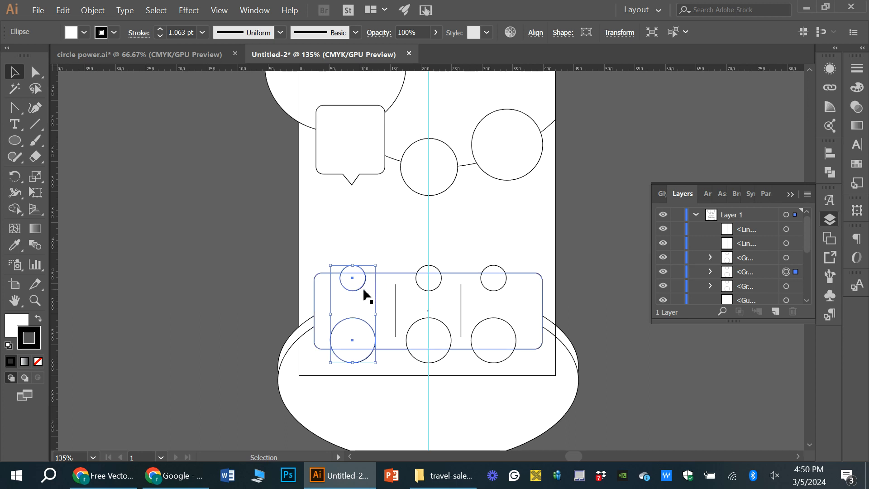
Shift the right circle group right, towards the middle of the space between the second divider and the rectangle's right edge.
left_click(506, 323)
key("Right")
key("Right")
key("Right")
key("Right")
key("Right")
key("Right")
key("Right")
key("Right")
key("Right")
key("Right")
key("Right")
key("Right")
key("Right")
key("Right")
key("Right")
key("Right")
key("Right")
key("Right")
key("Right")
key("Right")
key("Right")
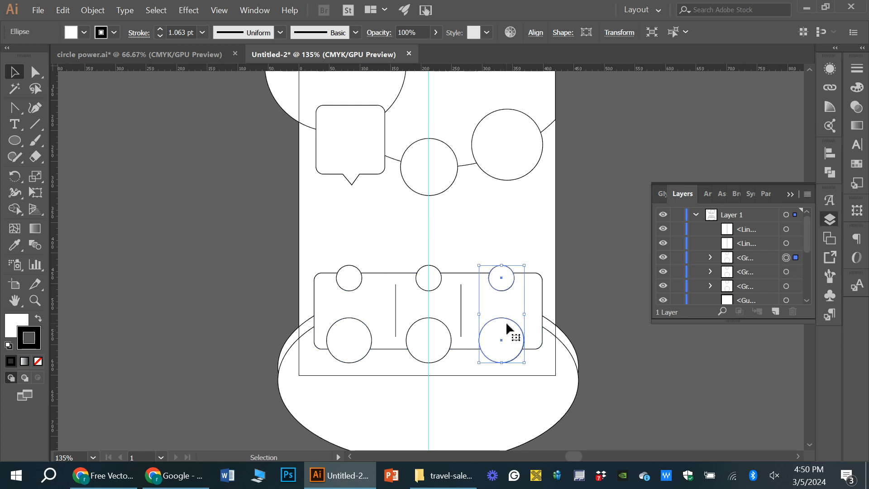
Distribute the three circle groups evenly across the rounded rectangle by their horizontal centres.
left_click(361, 279, "ctrl")
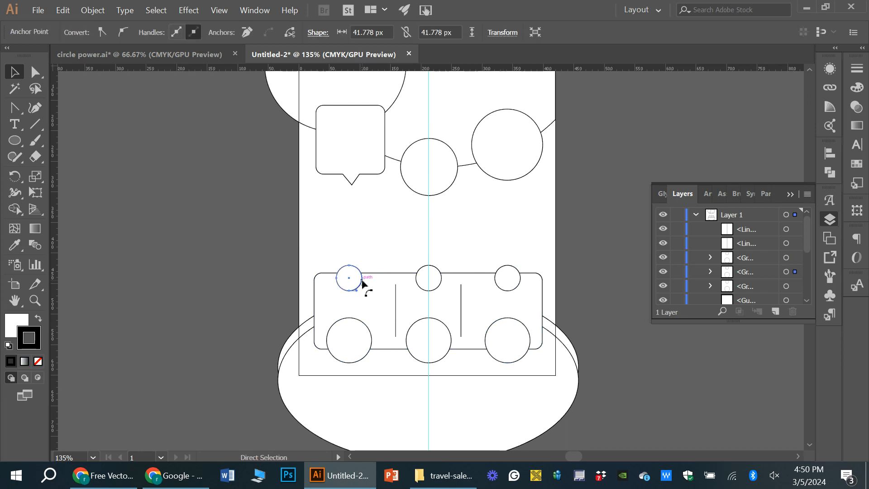
left_click(528, 265)
left_click(505, 267)
left_click(356, 270, "shift")
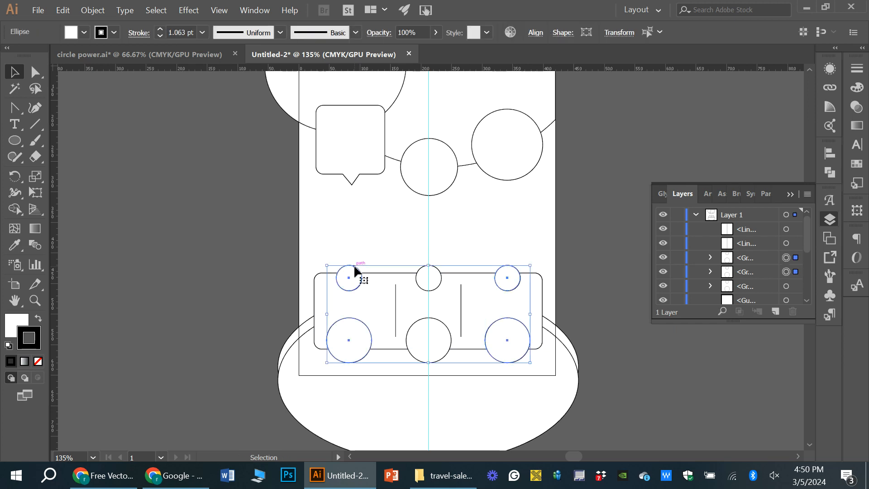
left_click(437, 288, "shift")
left_click(535, 32)
left_click(507, 111)
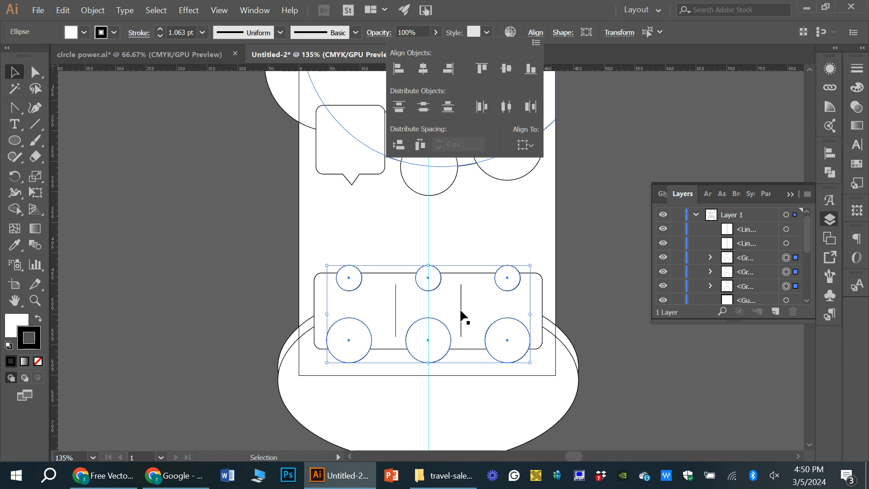
Nudge the second divider line right to midway between the middle and right circle groups.
left_click(461, 310)
left_click(634, 349)
left_click(460, 326)
key("Right")
key("Right")
key("Right")
key("Right")
key("Right")
key("Right")
key("Right")
key("Right")
key("Right")
key("Right")
key("Right")
key("Right")
key("Right")
key("Right")
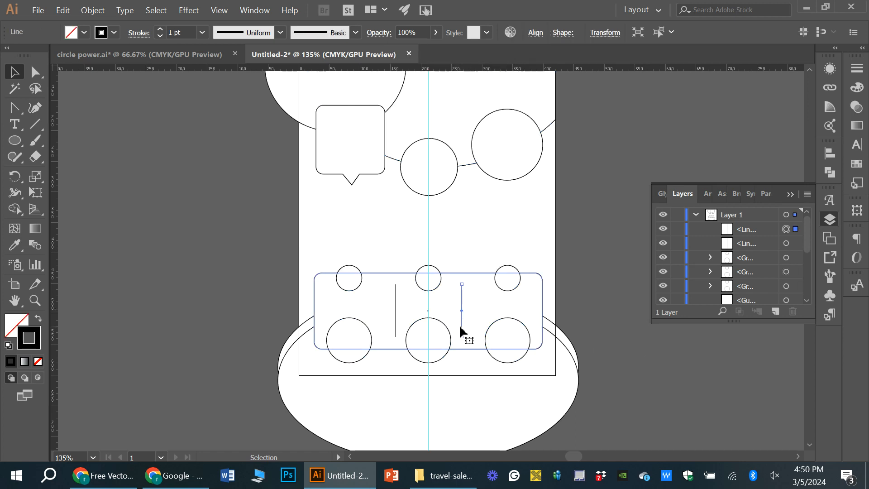
Nudge the first divider line left to midway between the left and middle circle groups, and leave nothing selected.
left_click(395, 314)
key("Left")
key("Left")
key("Left")
key("Left")
key("Left")
key("Left")
key("Left")
key("Left")
left_click(469, 322, "shift")
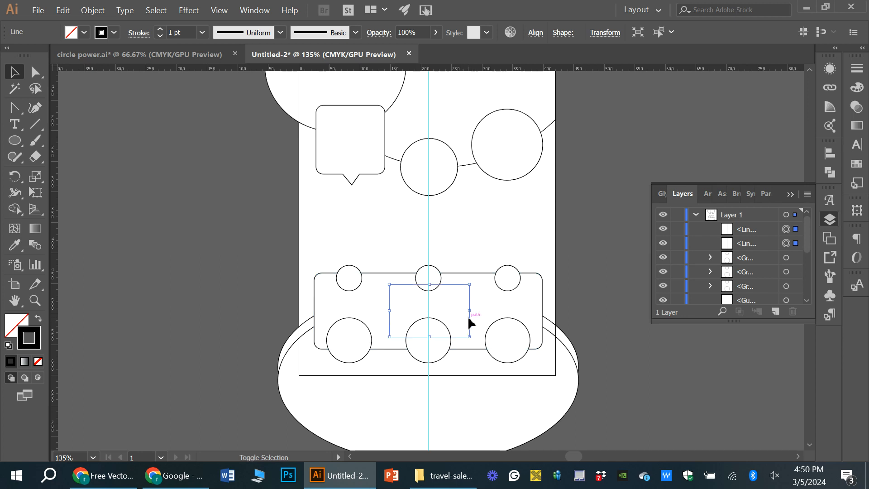
left_click(608, 399)
scroll(577, 349, "up", 1)
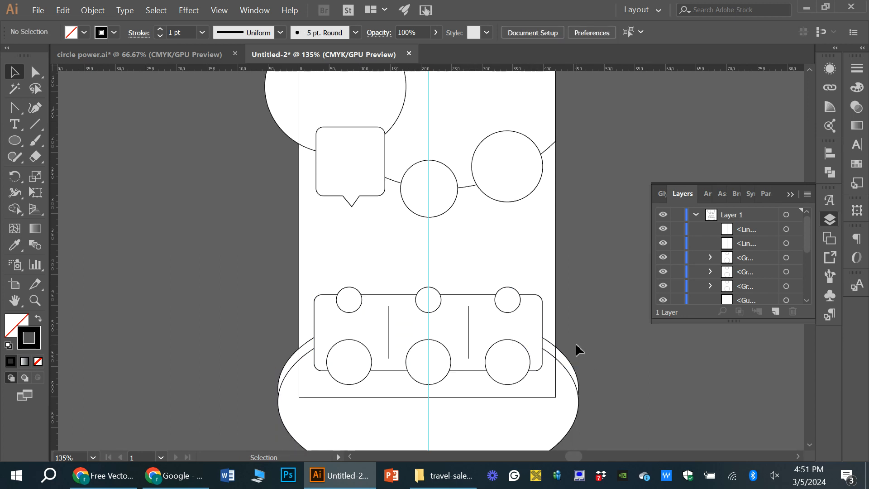
scroll(577, 350, "up", 1)
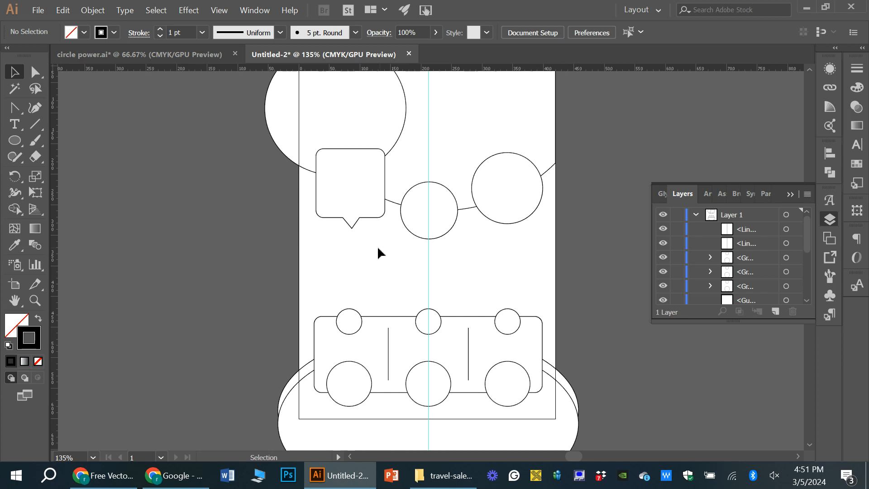
scroll(376, 252, "up", 3)
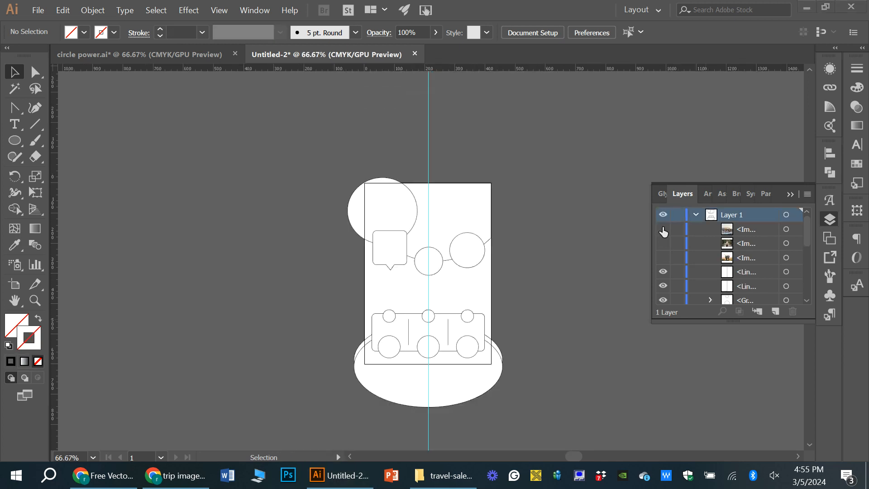